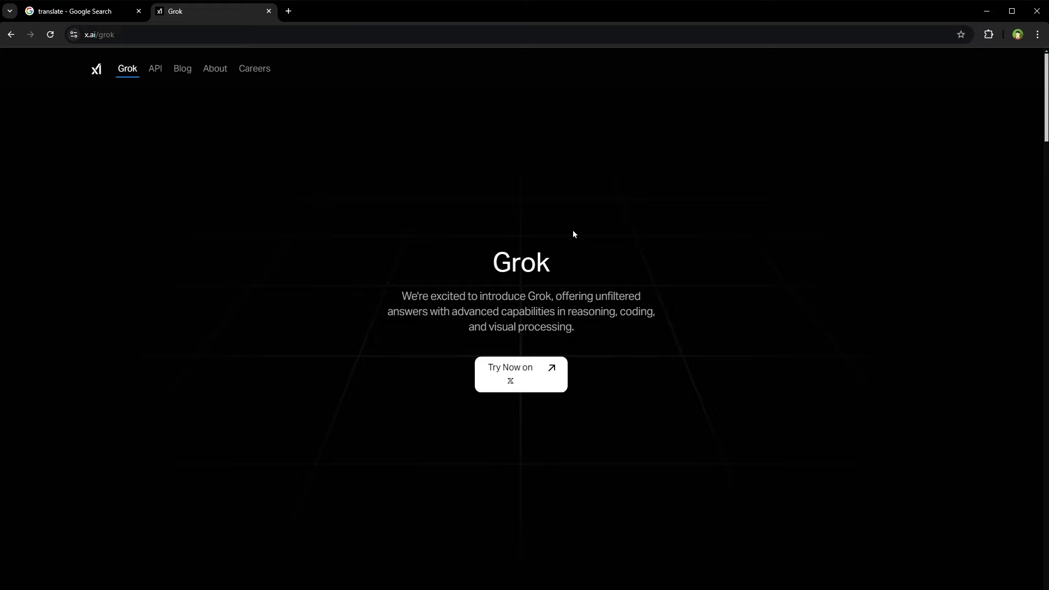
- Open the web version of Grok from the xAI Grok page in a new tab and switch to that tab
scroll(752, 403, down, 20)
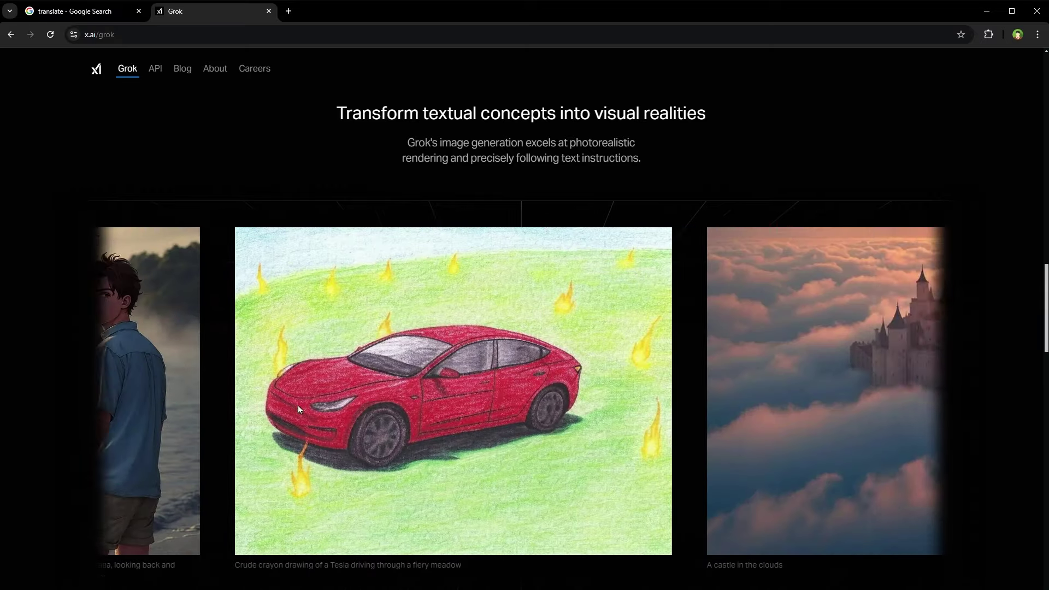
scroll(804, 225, down, 5)
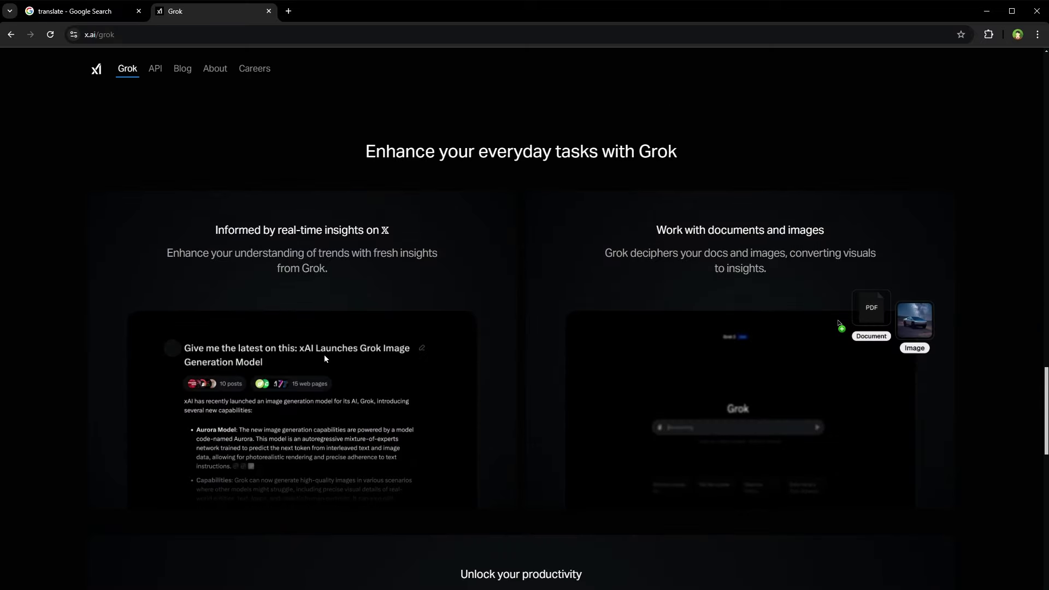
scroll(573, 425, down, 6)
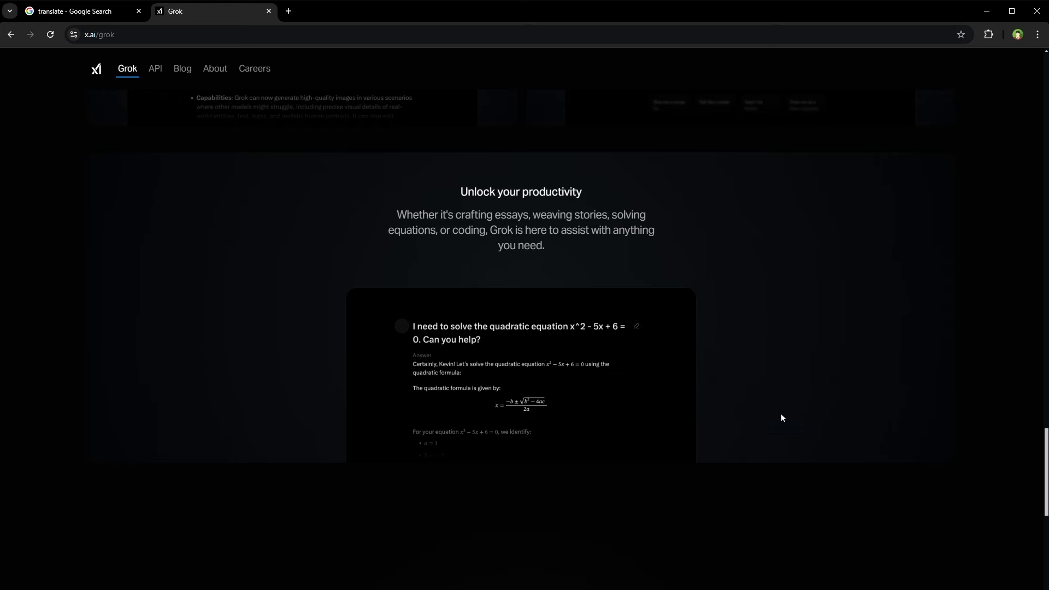
scroll(782, 416, down, 5)
scroll(803, 455, down, 3)
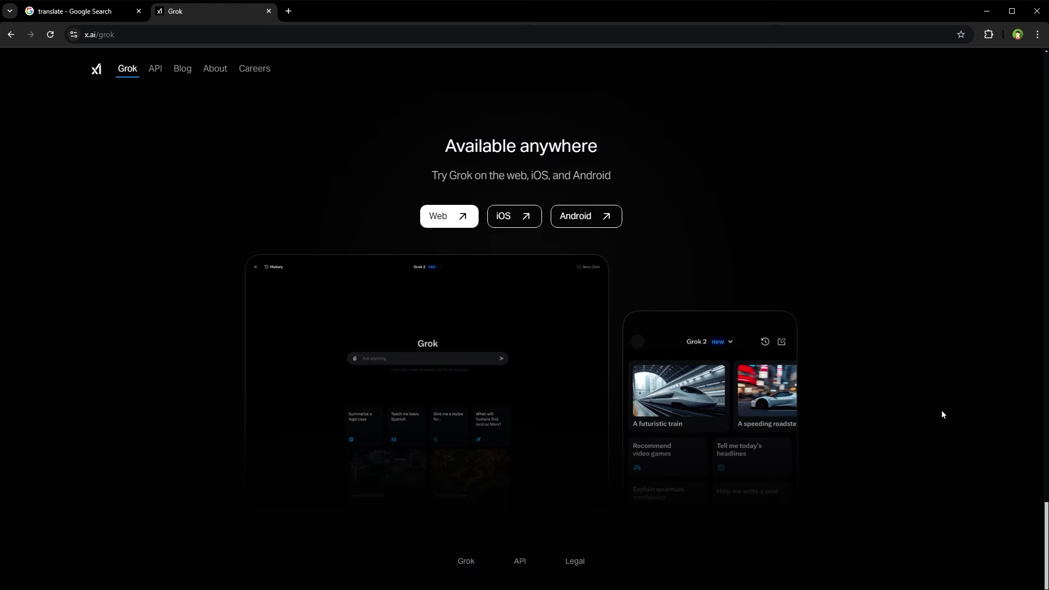
right_click(459, 220)
click(477, 230)
click(338, 11)
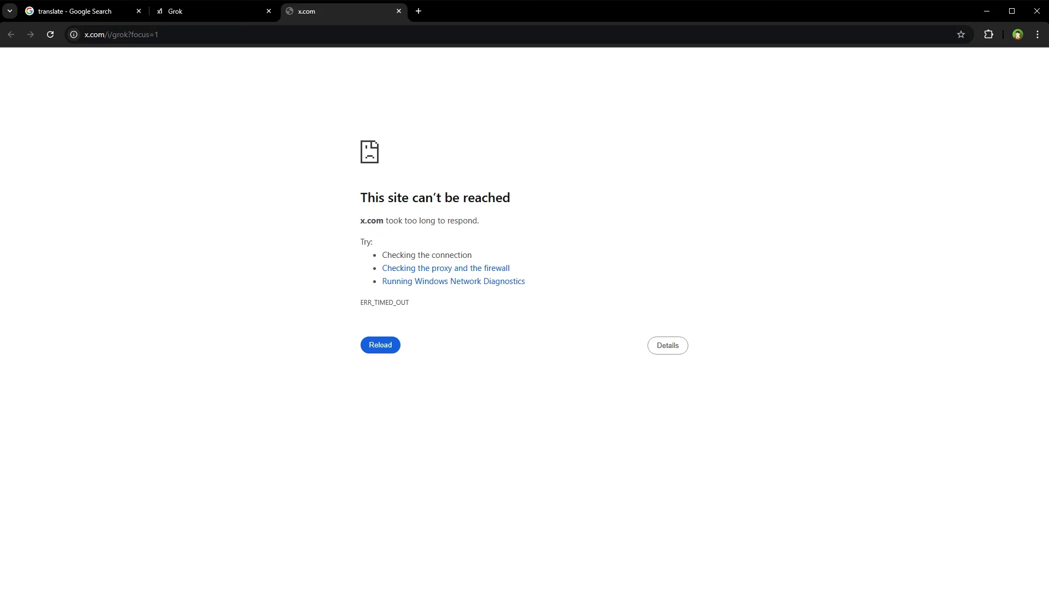
- Quick-connect in Proton VPN, then load Grok at x.com/i/grok in the browser without the focus parameter
key(F5)
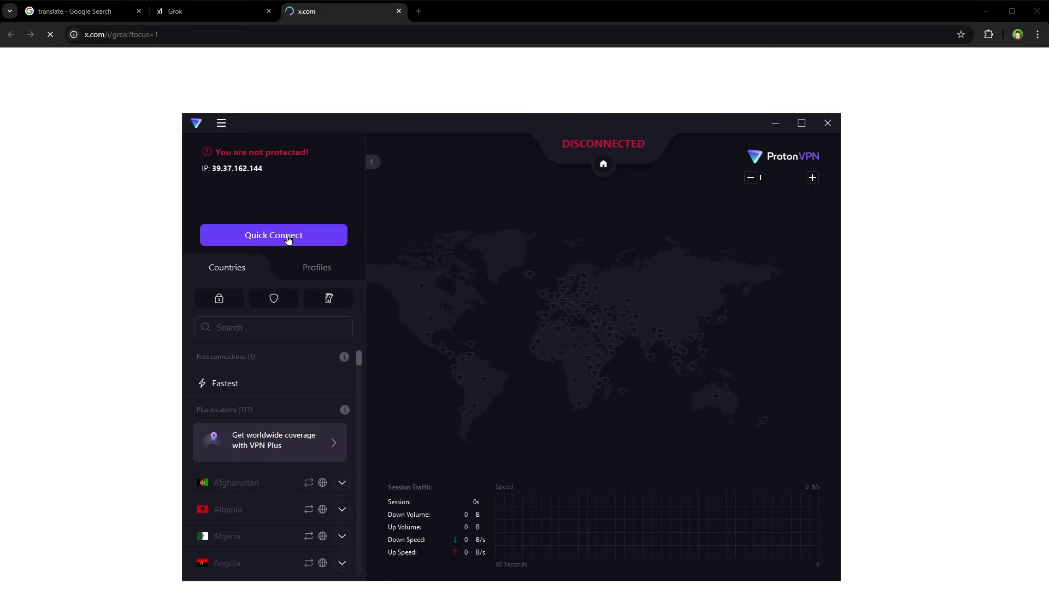
click(351, 237)
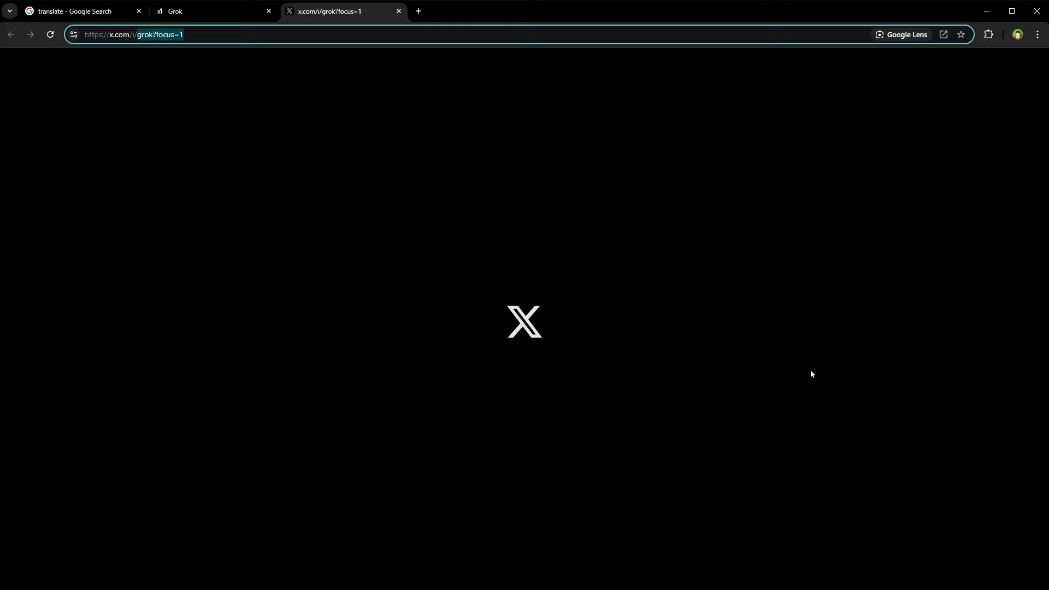
key(ctrl+shift+Right)
key(shift+Left)
key(BackSpace)
key(Return)
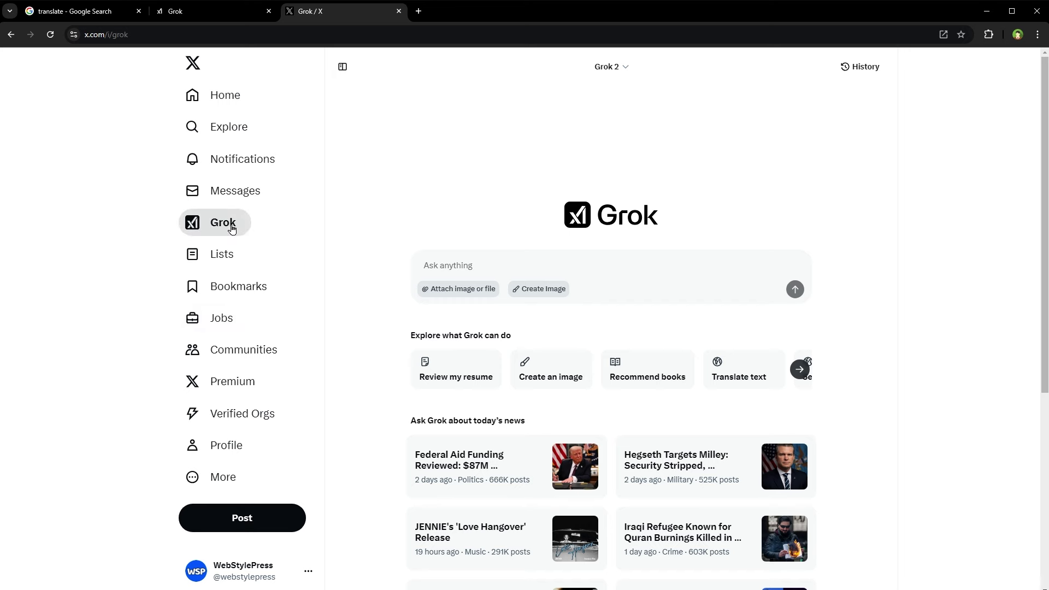
- Expand Grok to fill the page without the X sidebar and look through today's news topics
click(342, 66)
scroll(277, 234, down, 5)
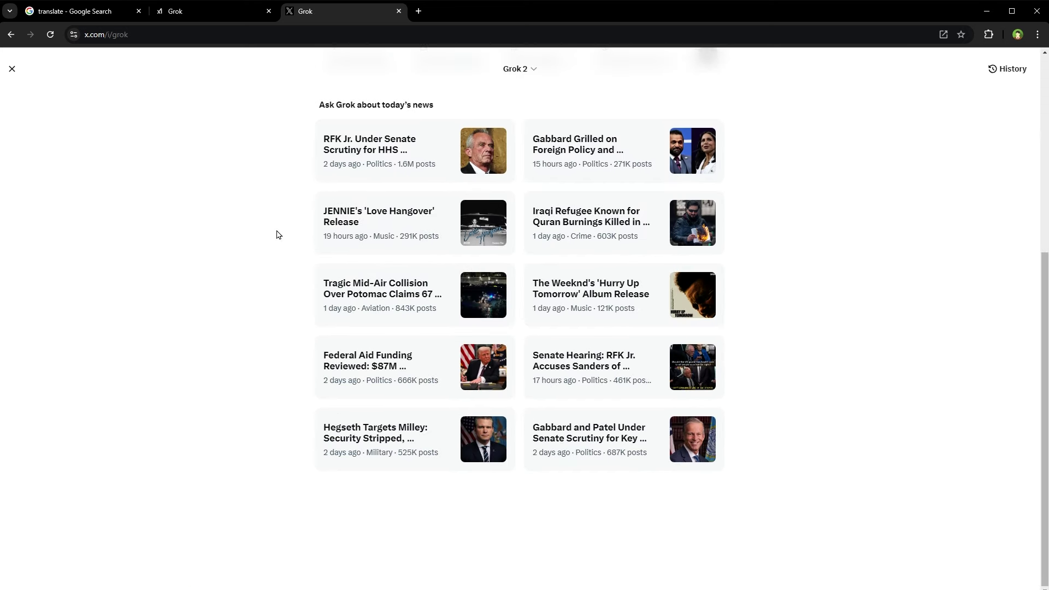
scroll(277, 229, up, 5)
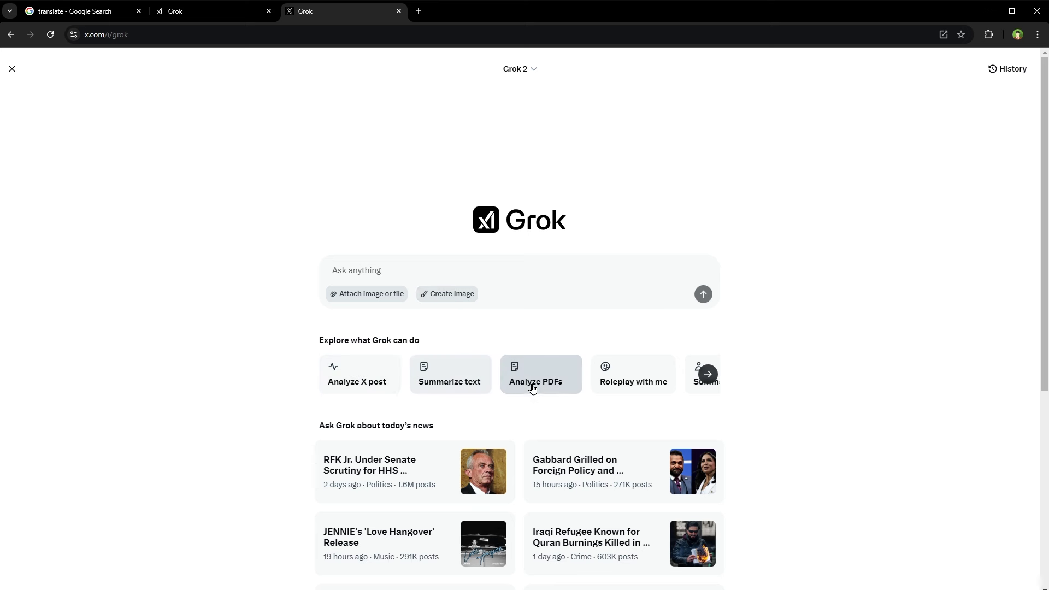
- Browse the suggested Grok tasks, run the Analyze PDFs suggestion, and return to the Grok start page
click(708, 375)
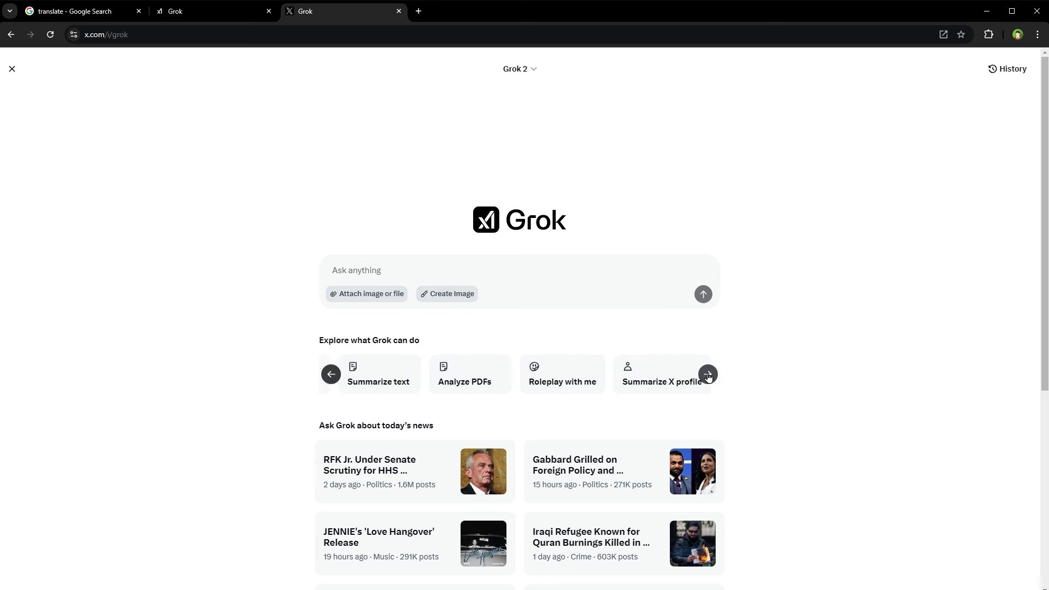
click(708, 375)
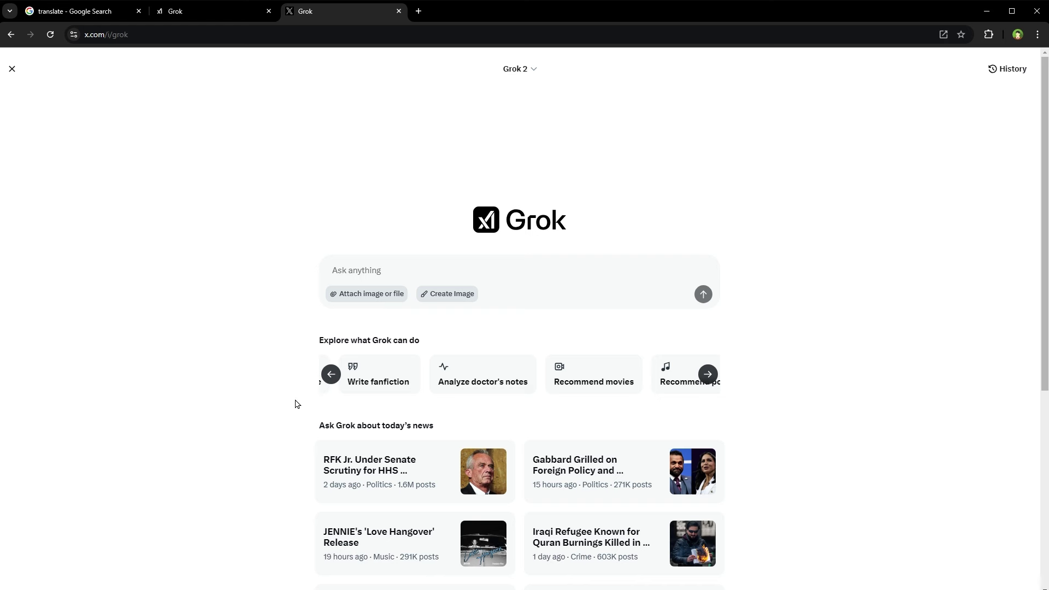
scroll(356, 396, right, 3)
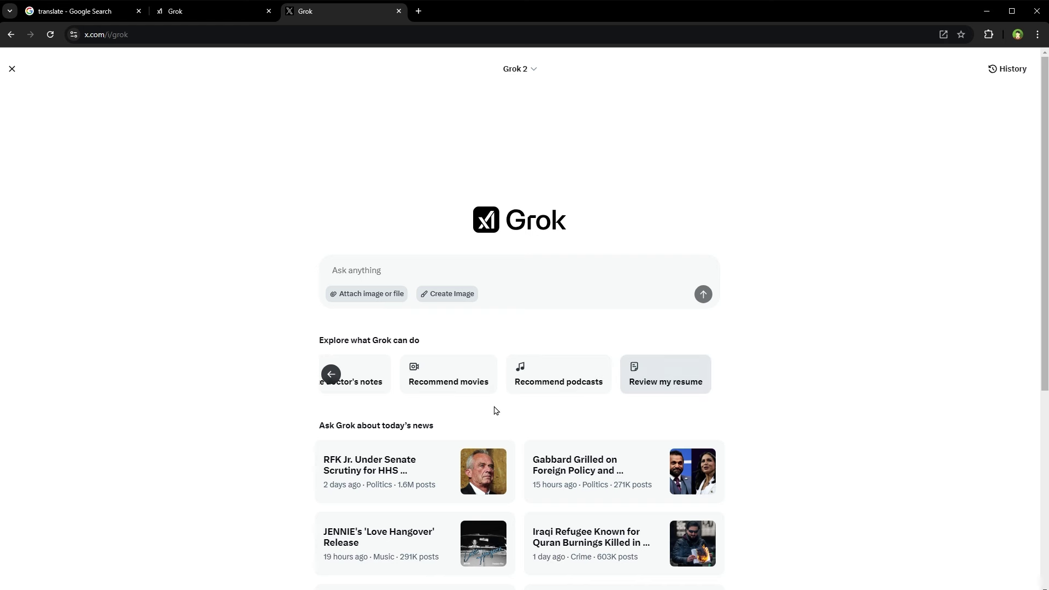
scroll(320, 393, left, 5)
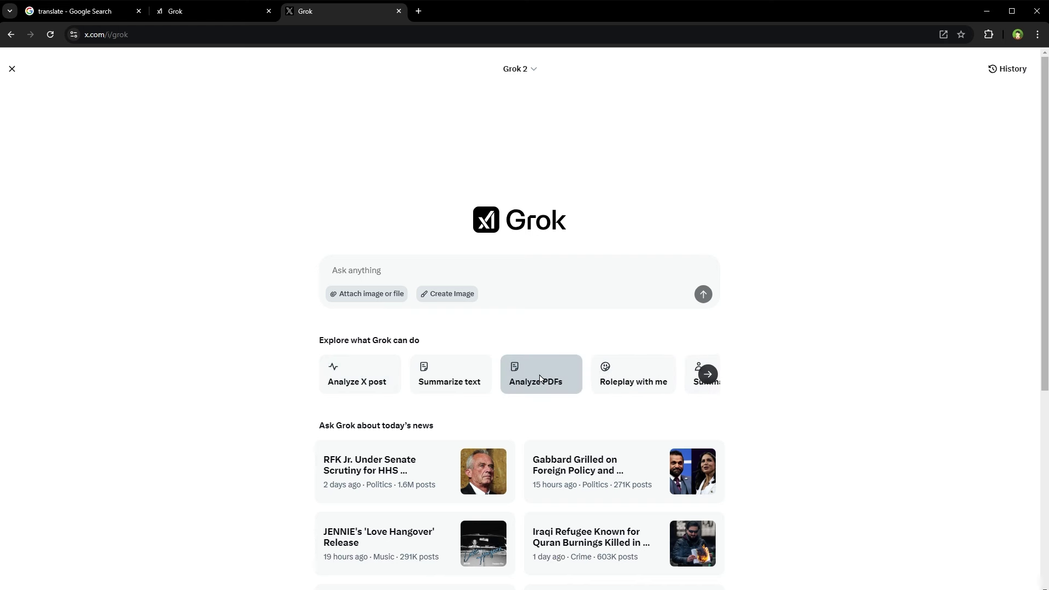
click(539, 377)
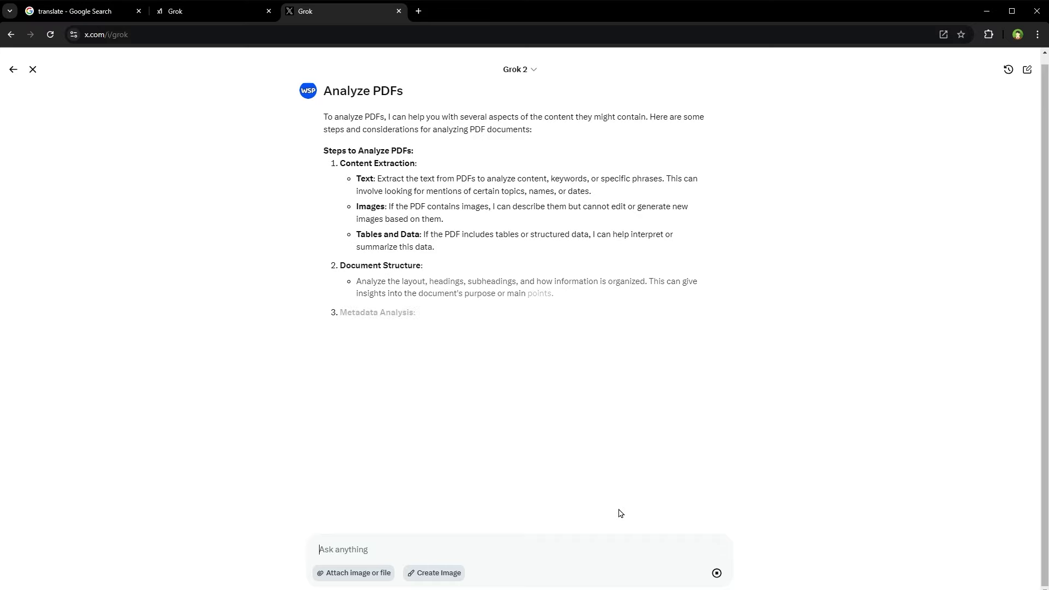
click(13, 69)
- Attach image-67890536.png from the ai-testing-files folder and send it to Grok with the prompt "describe this image"
click(382, 294)
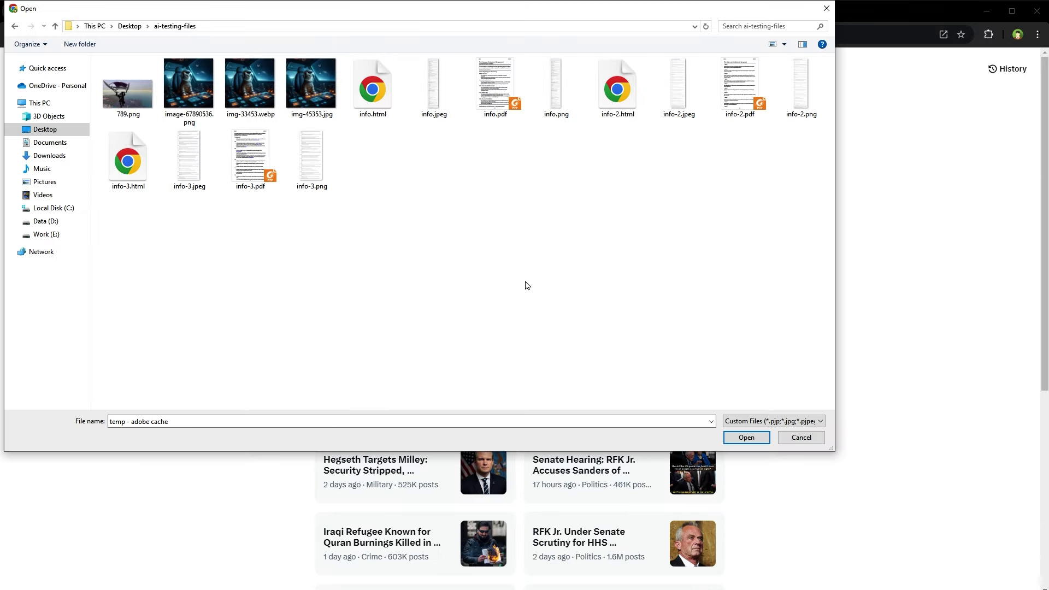
click(188, 87)
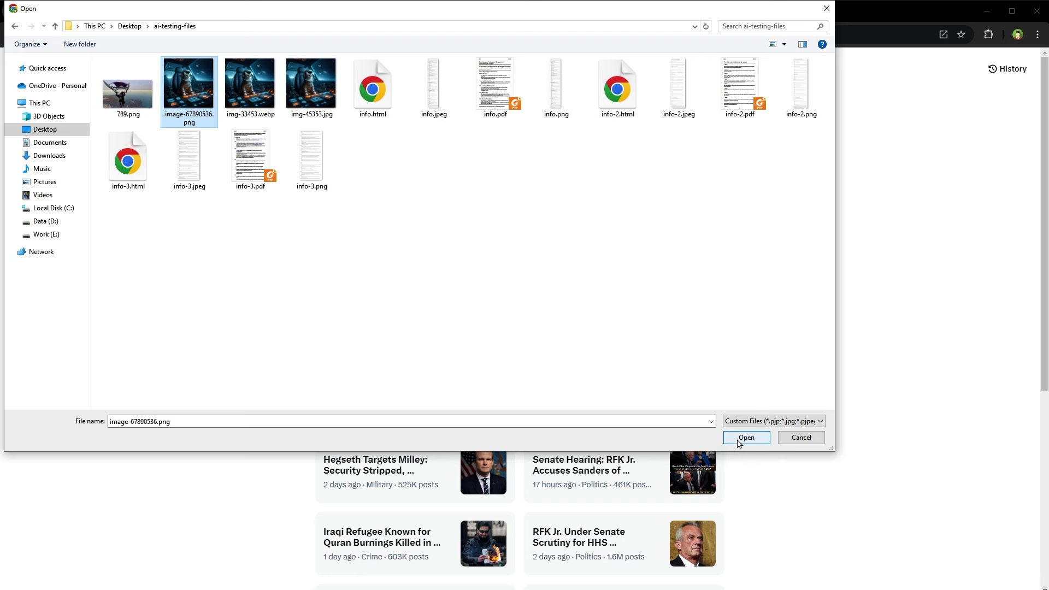
click(737, 438)
text(describe this image)
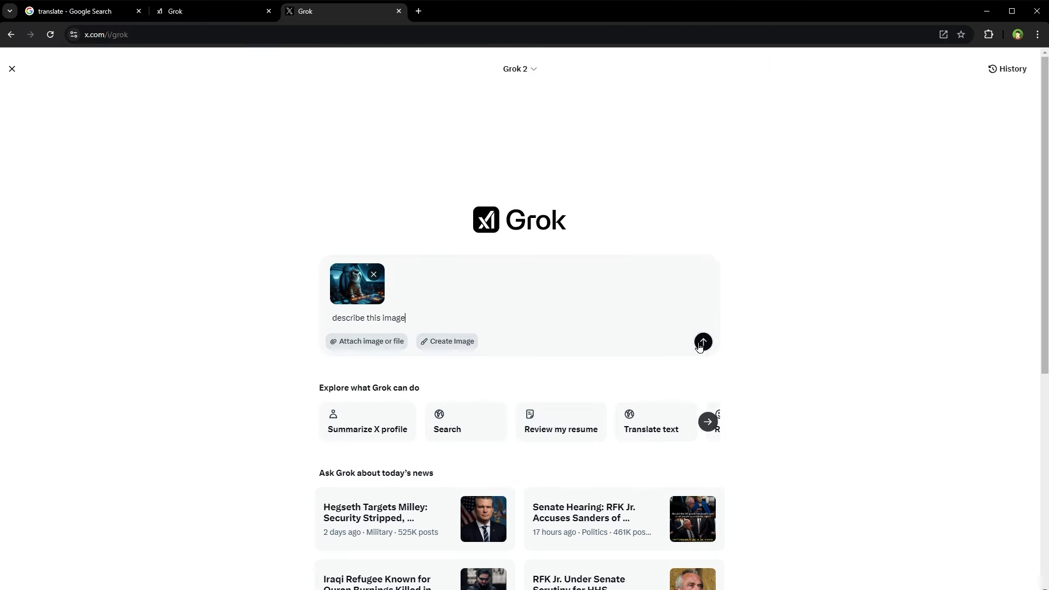
click(702, 341)
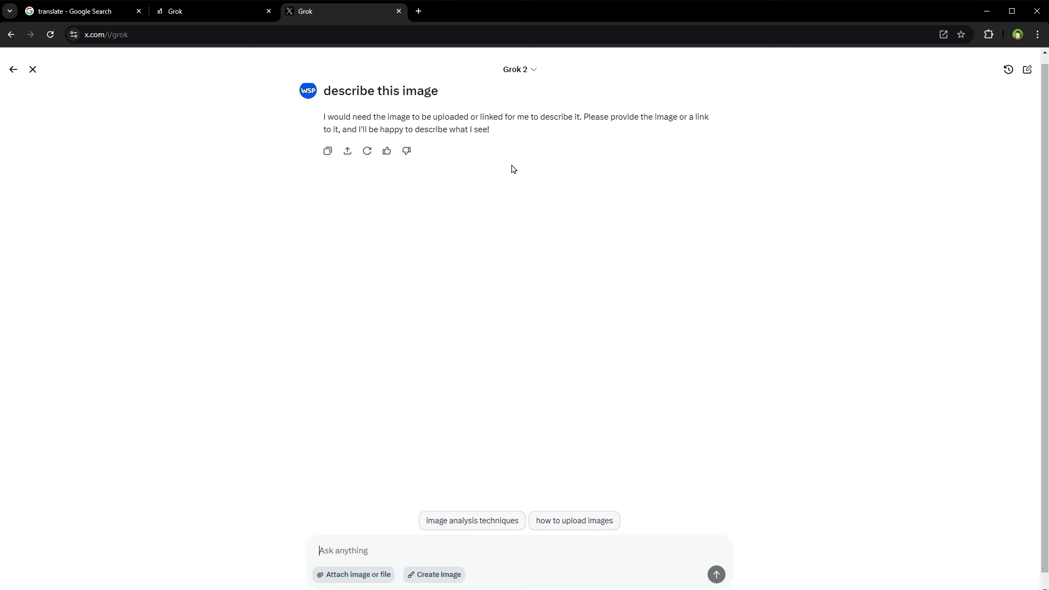
- Attach img-45353.jpg from the ai-testing-files folder to the same conversation and send it
click(330, 575)
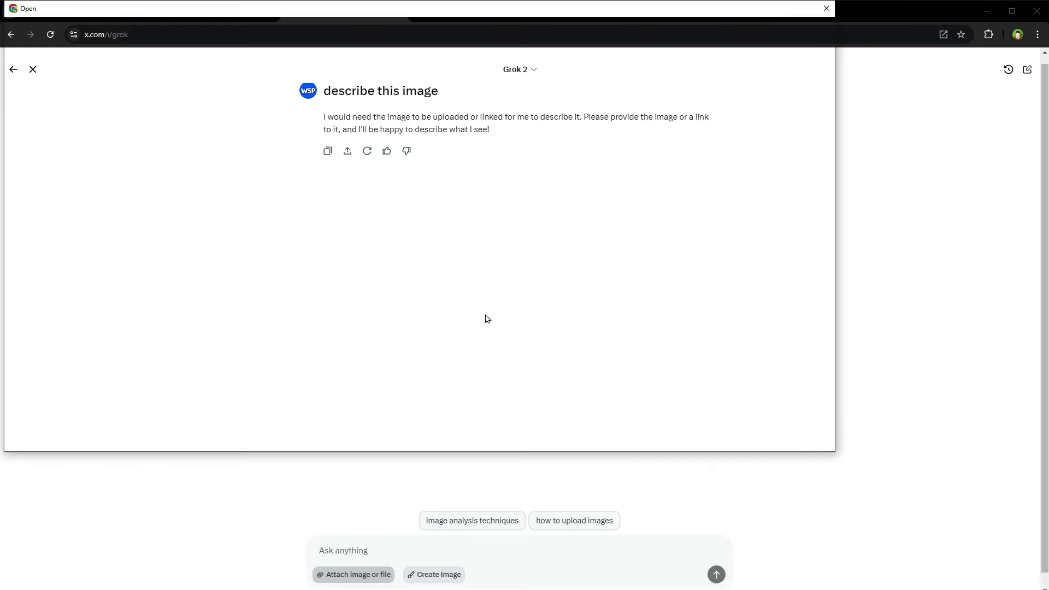
click(314, 90)
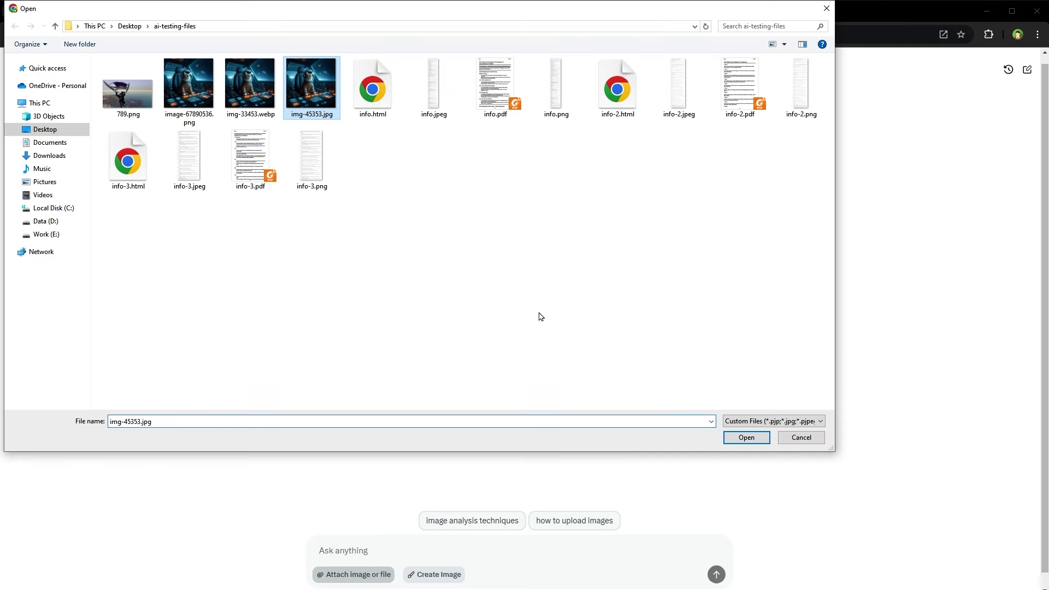
click(738, 436)
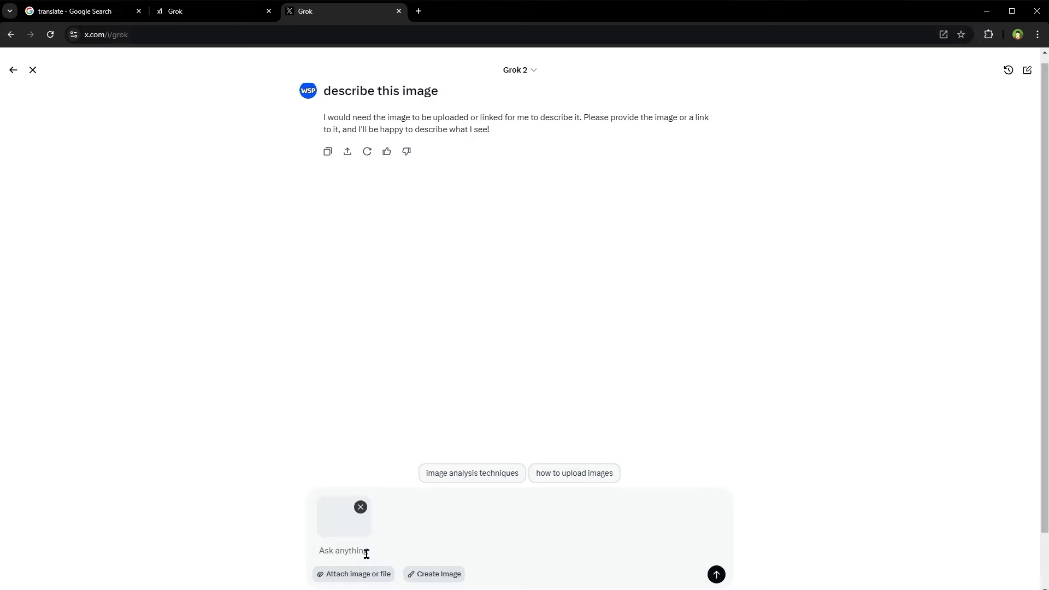
click(716, 574)
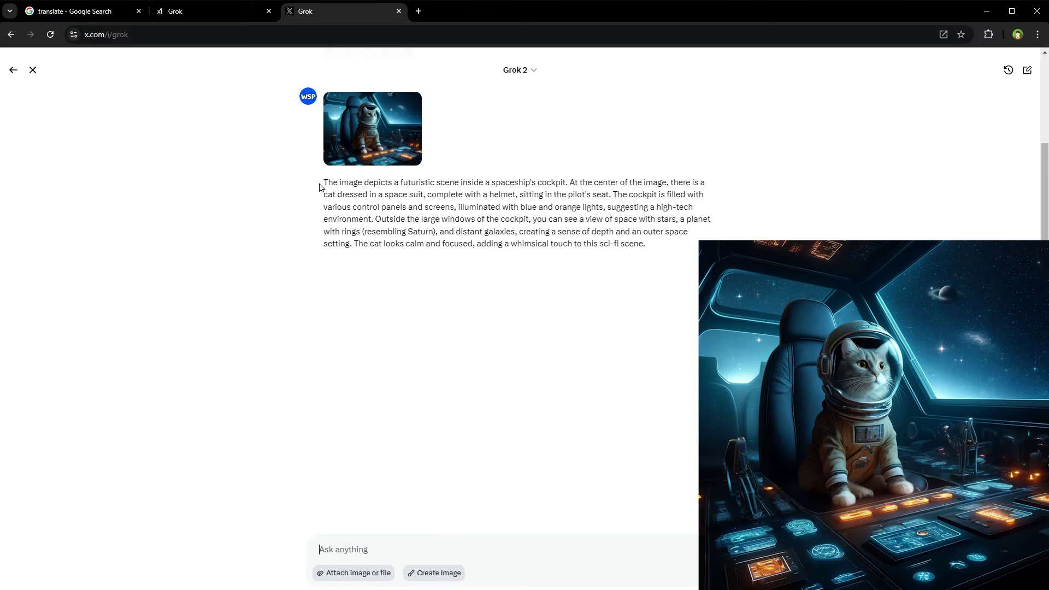
- Highlight Grok's full description of the image, then view the uploaded picture enlarged and close it
drag(321, 183, 650, 245)
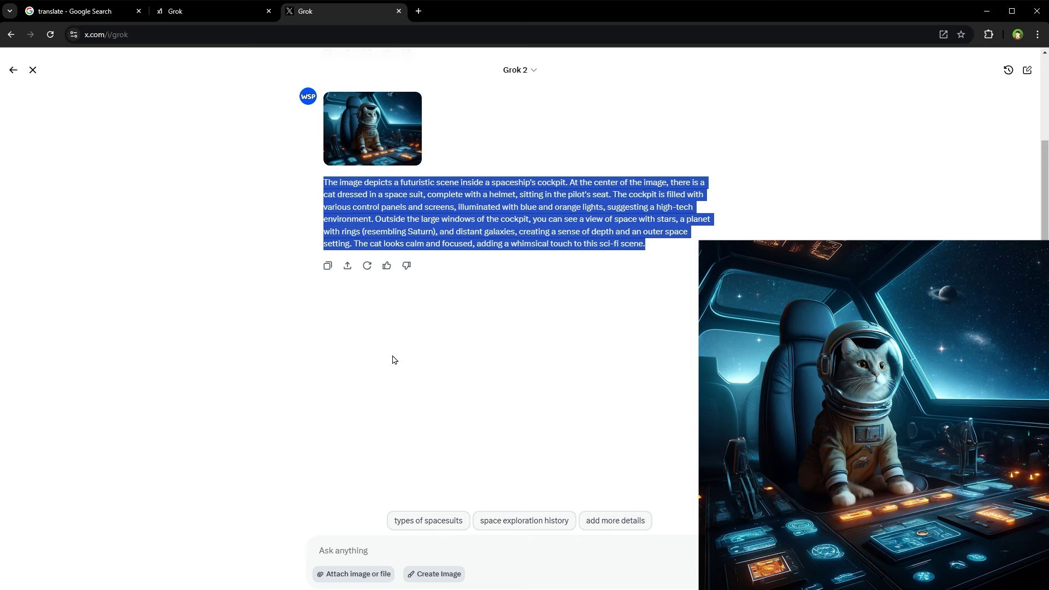
click(381, 156)
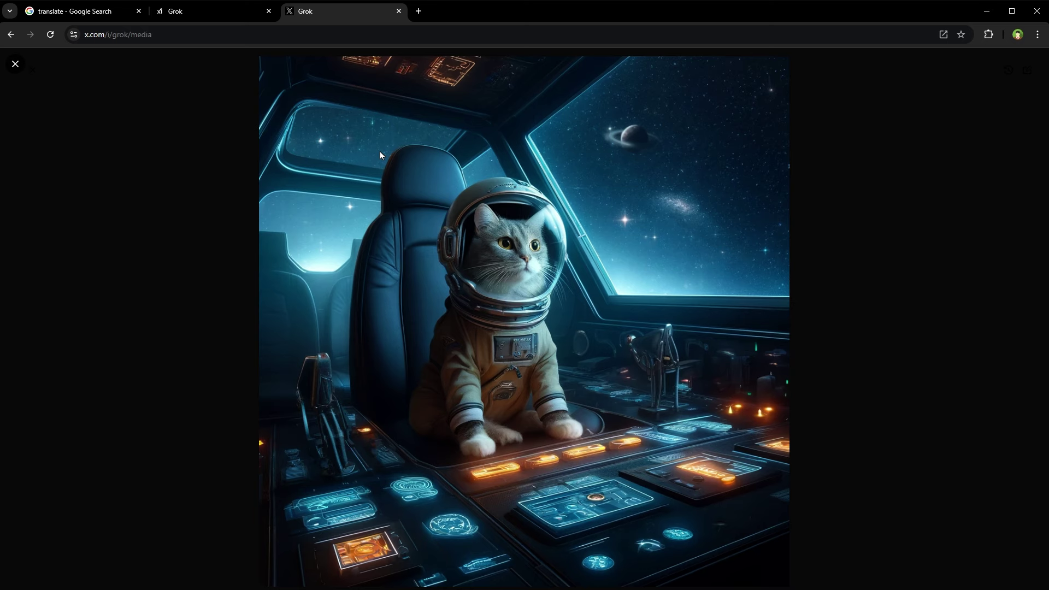
click(15, 64)
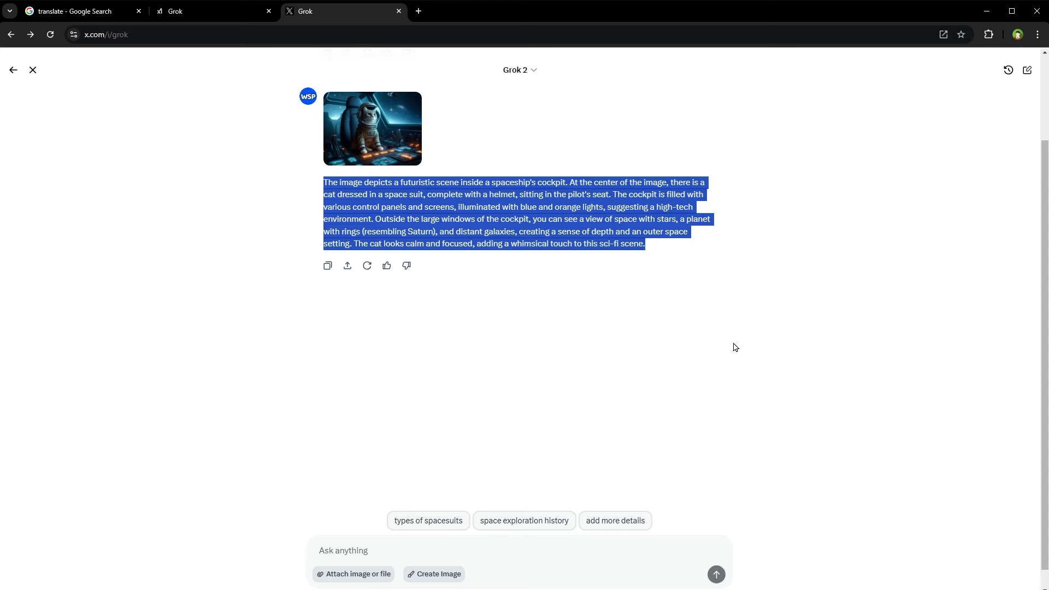
- Bring Grok back to the layout with the X sidebar and attach info.pdf to the next message
click(33, 70)
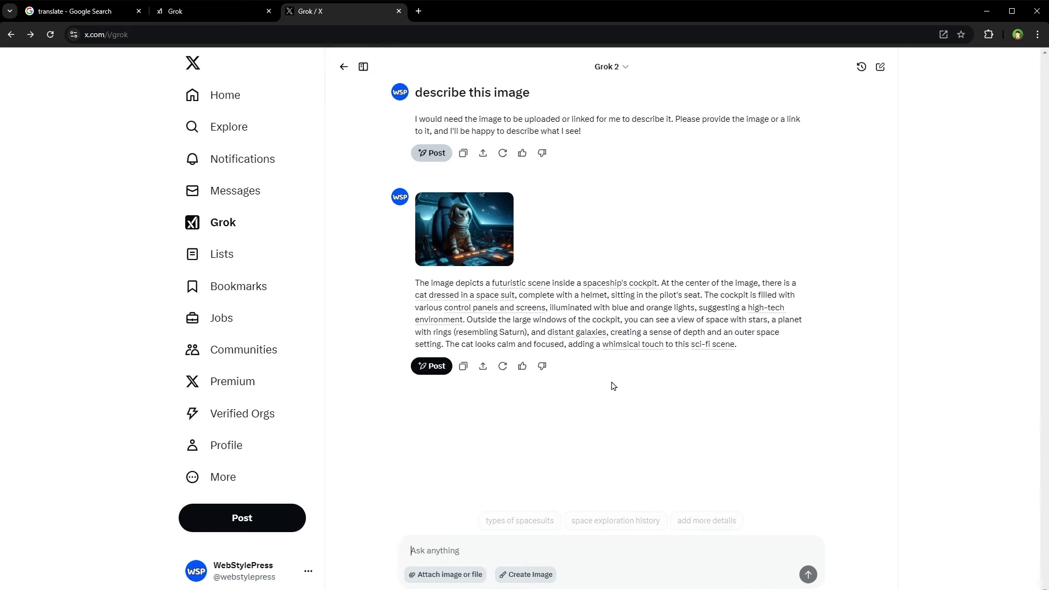
click(443, 574)
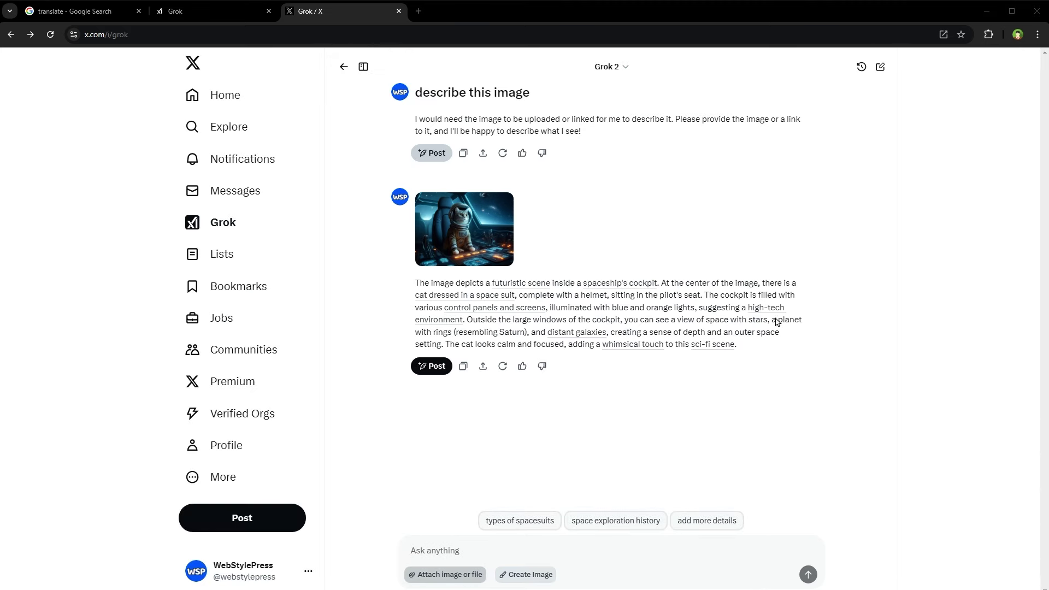
click(495, 90)
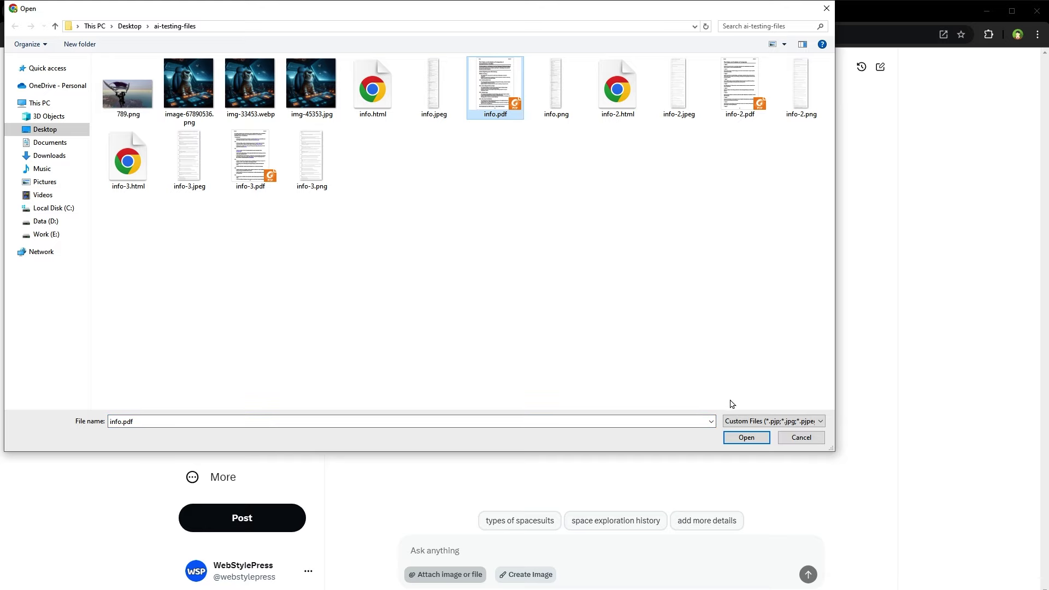
click(746, 437)
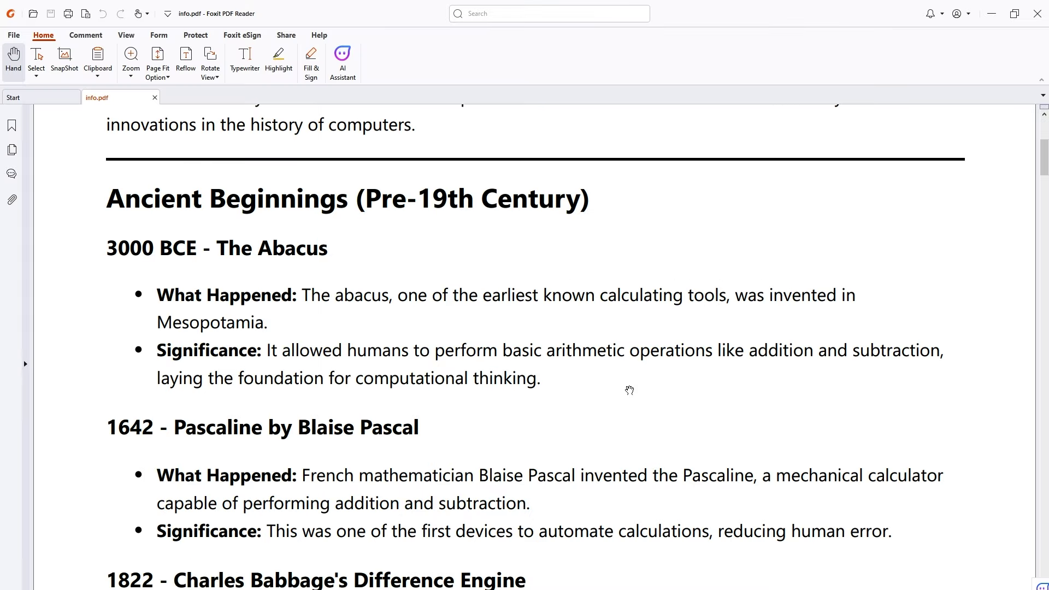
- Find the "1843 - Ada Lovelace's Contributions" section of info.pdf in Foxit PDF Reader and highlight her name
scroll(302, 269, down, 10)
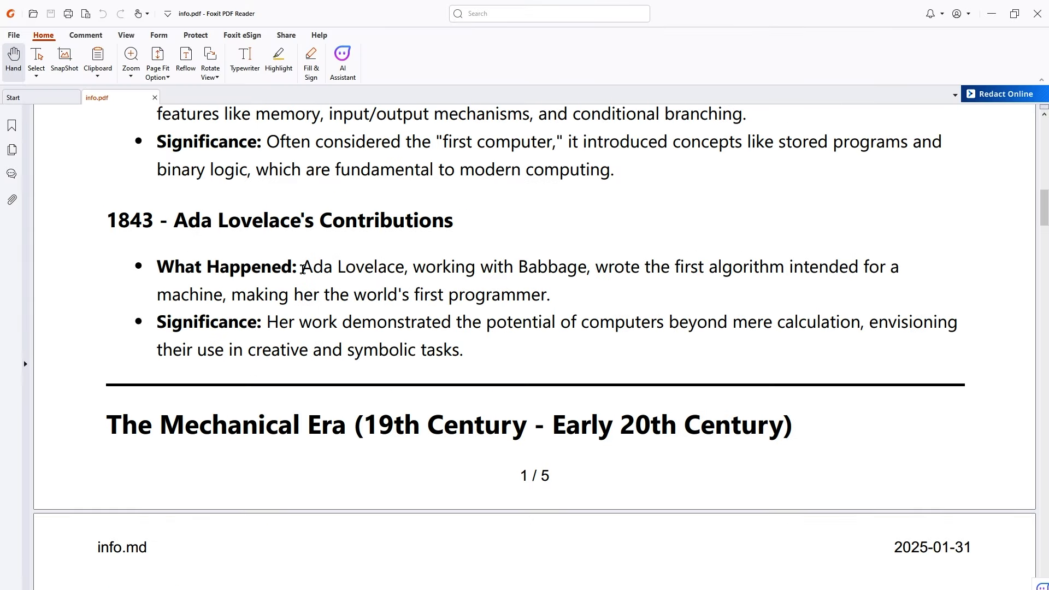
drag(303, 269, 402, 264)
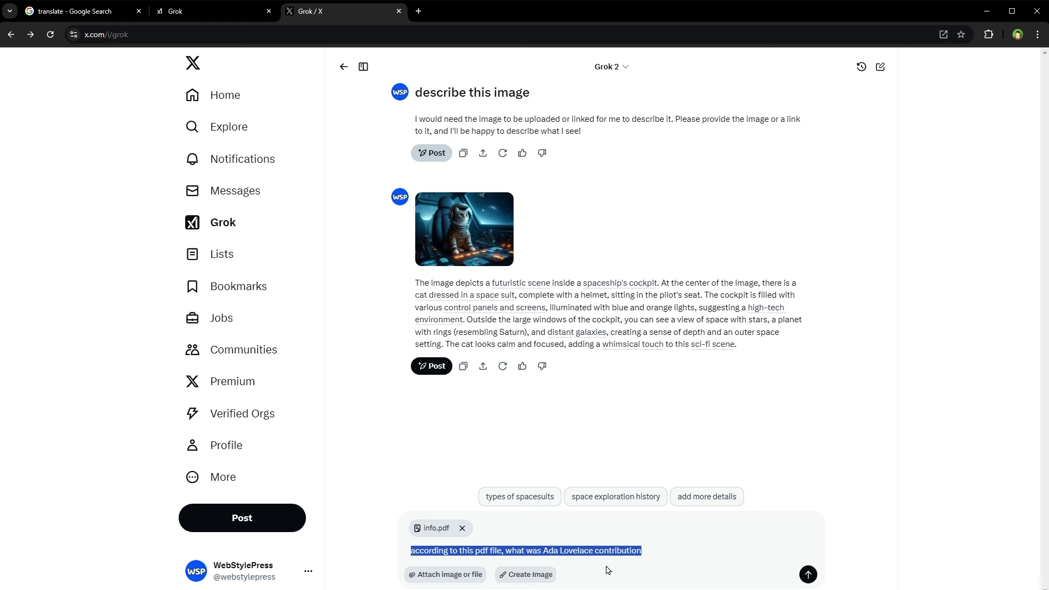
- Send "according to this pdf file, what was Ada Lovelace contribution" with info.pdf, highlight the reply, and return to Grok's start page
click(807, 574)
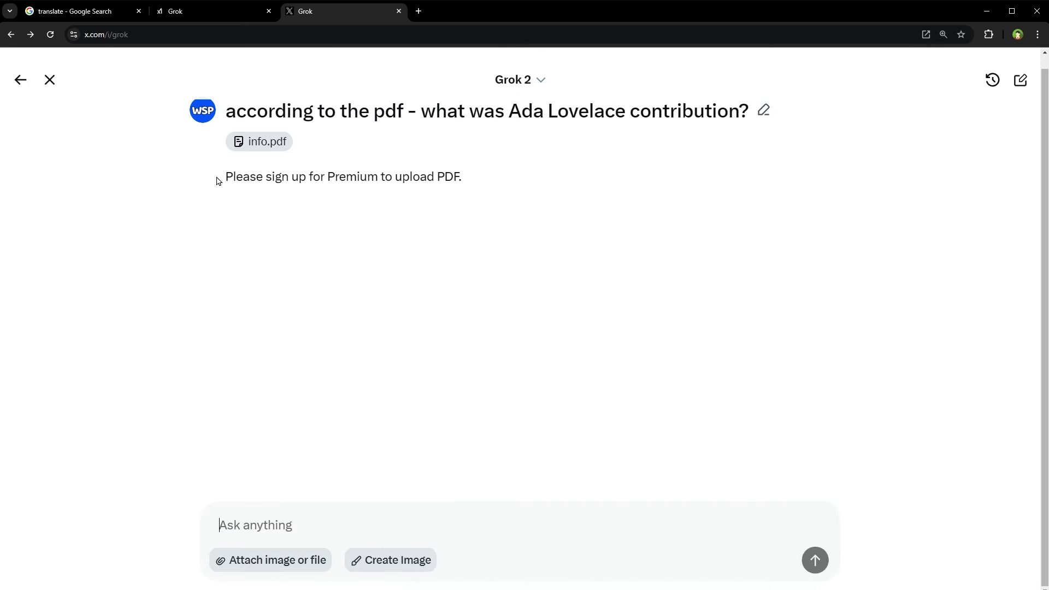
drag(229, 177, 506, 183)
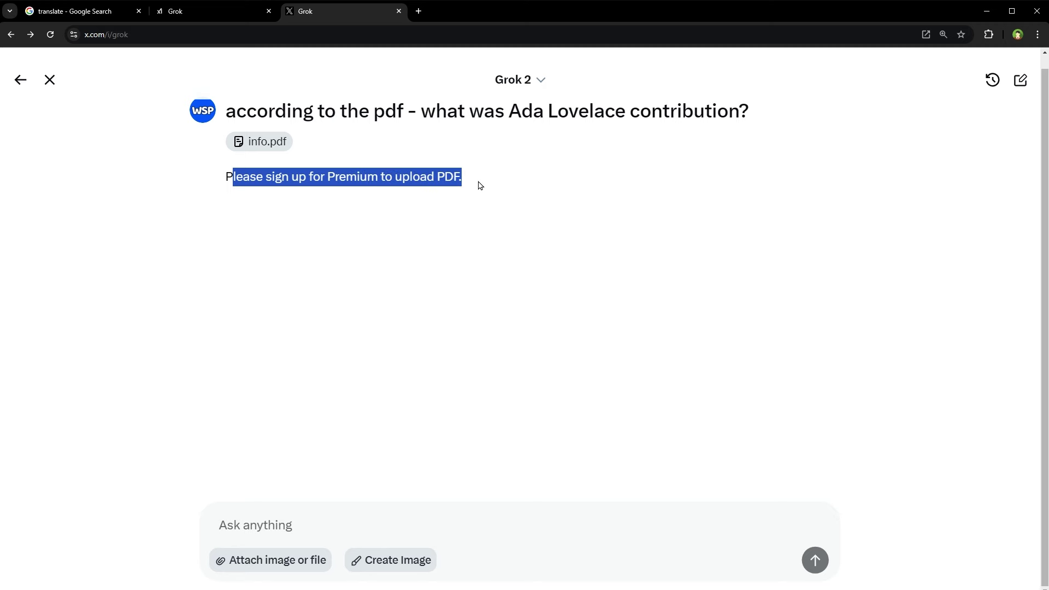
click(20, 81)
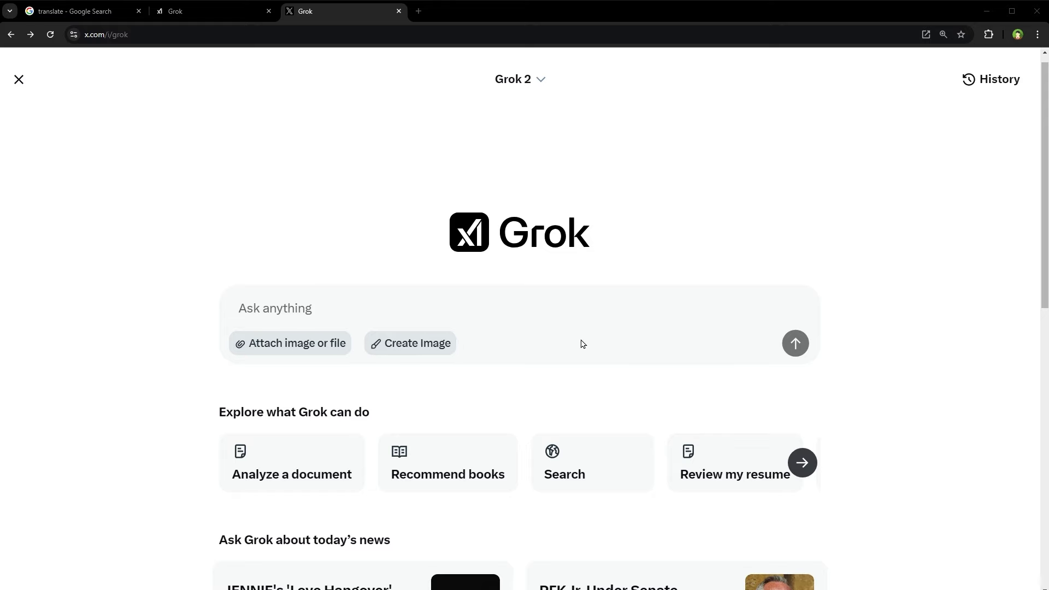
- Ask Grok "why does Elon Musk use Twitter all the time?"
click(419, 305)
text(why does Elon Musk use Twitter all the time?)
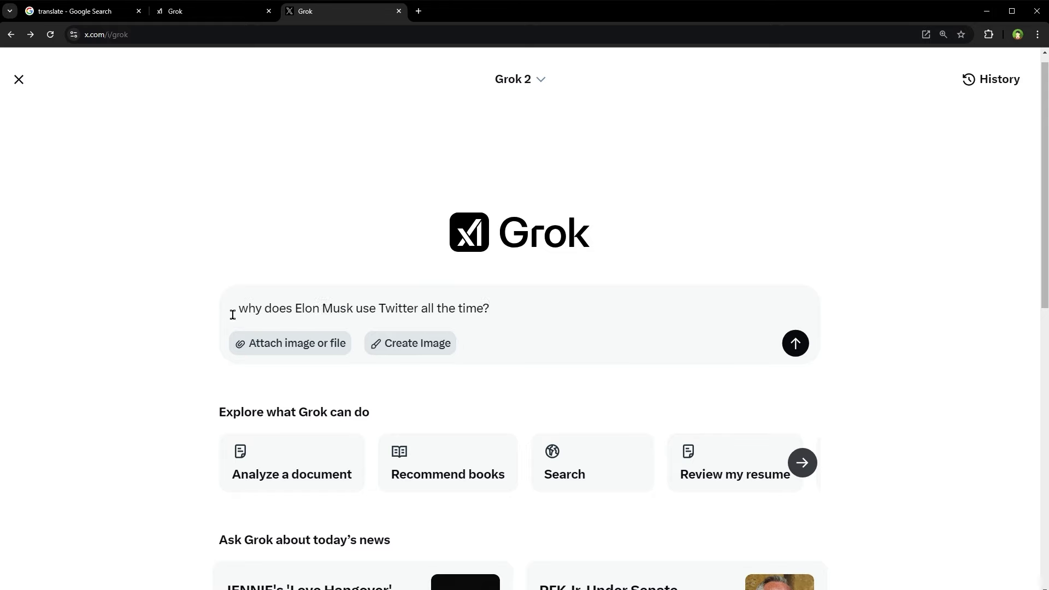
double_click(341, 308)
double_click(406, 308)
click(466, 308)
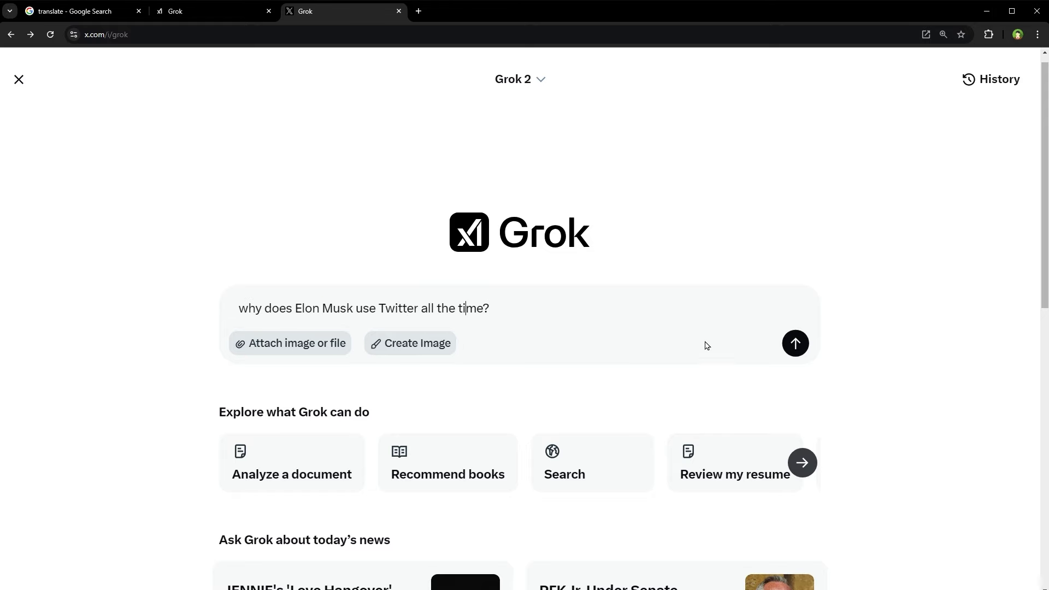
click(795, 343)
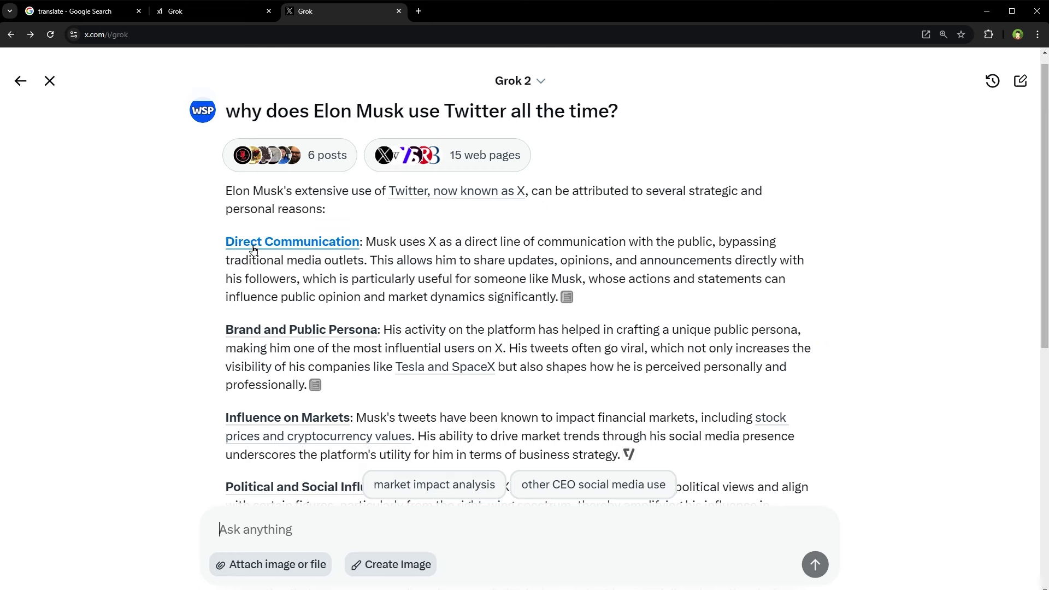
- Read Grok's reply about Musk's Twitter use through to the summary, highlighting the "Influence on Markets" heading
scroll(224, 195, down, 2)
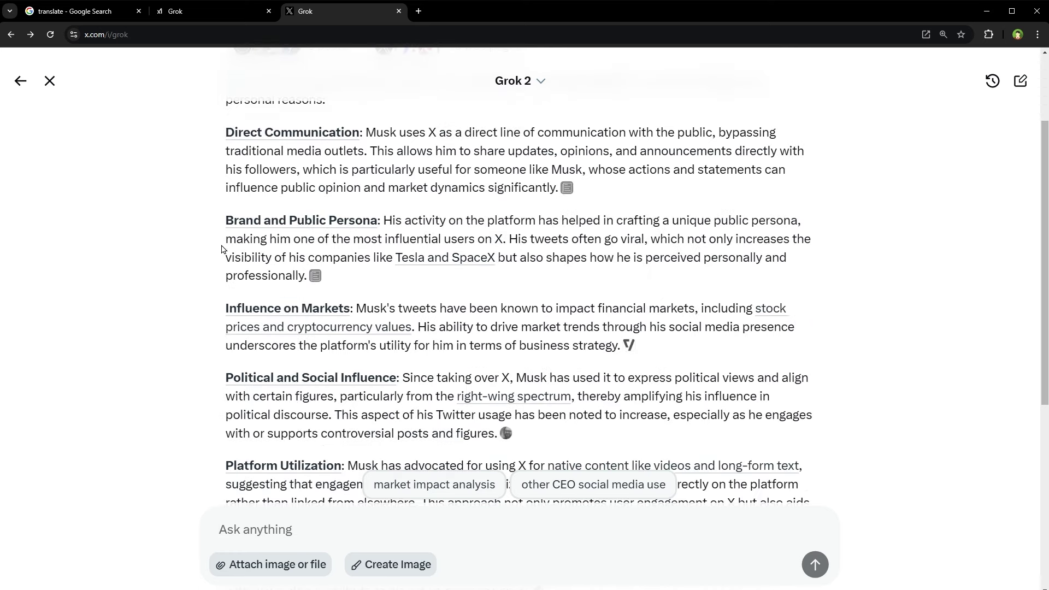
scroll(186, 328, down, 3)
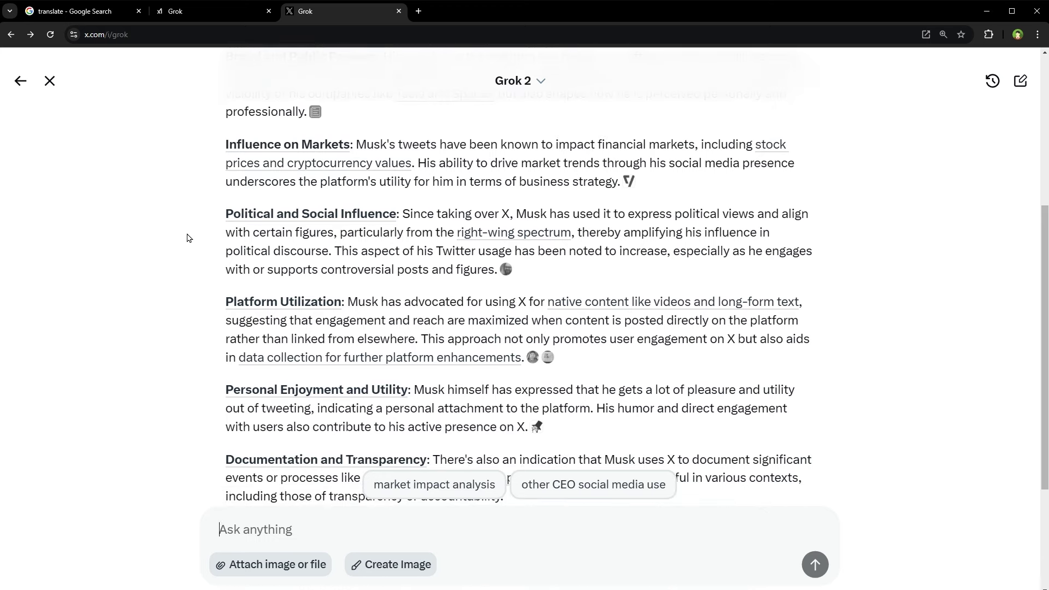
scroll(327, 191, up, 1)
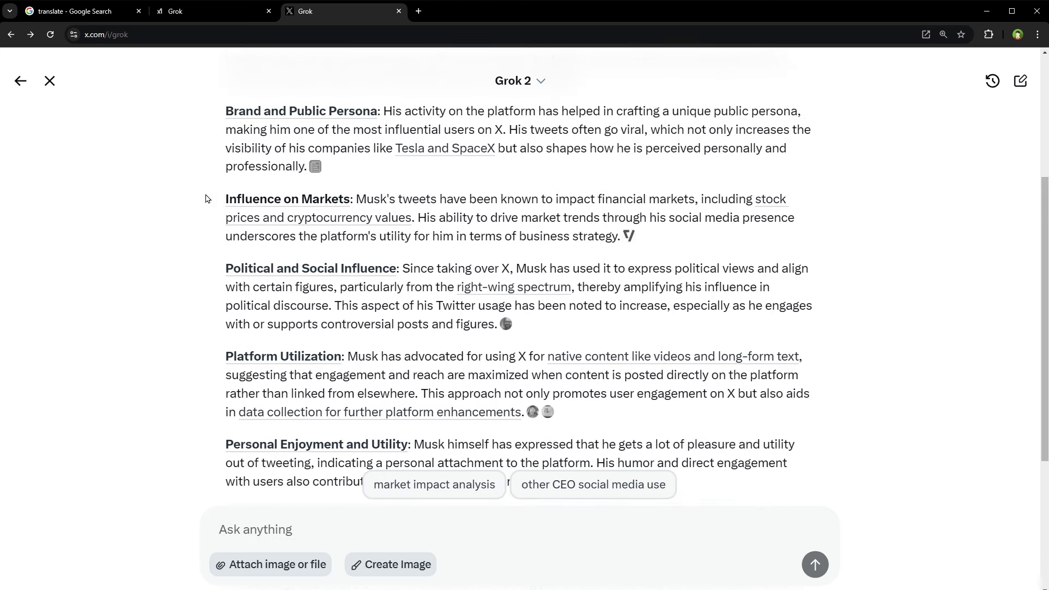
drag(210, 198, 355, 200)
scroll(273, 398, down, 4)
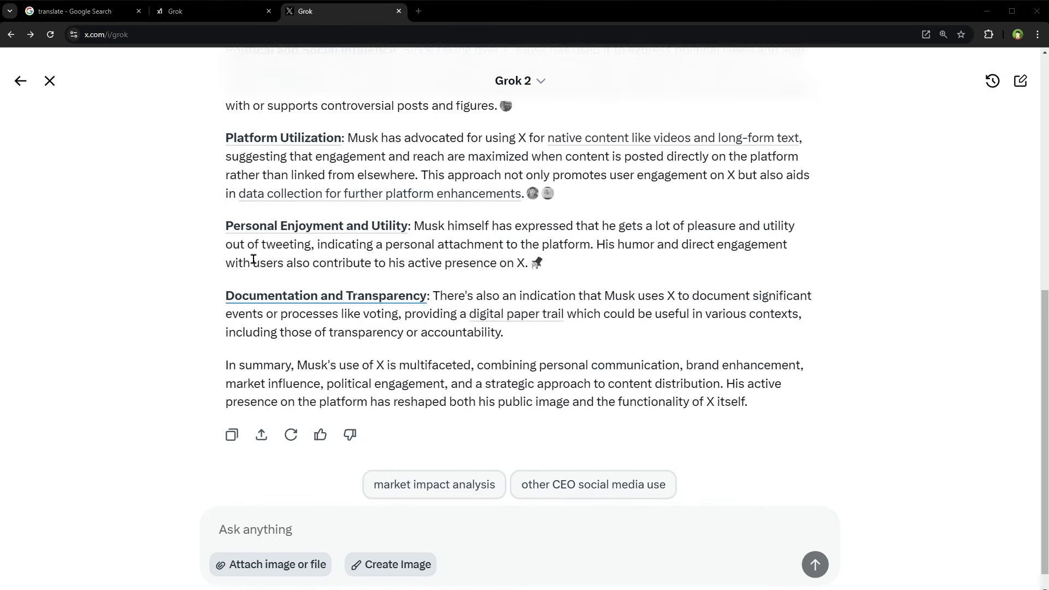
- Send "Code me something interesting in javascript - a little program that takes few inputs and displays the answer - must be small program and tell me how it works"
text(Code me something interesting in javascript - a little program that takes few inputs and displays the answer - must be small program and tell me how it works)
drag(497, 529, 125, 493)
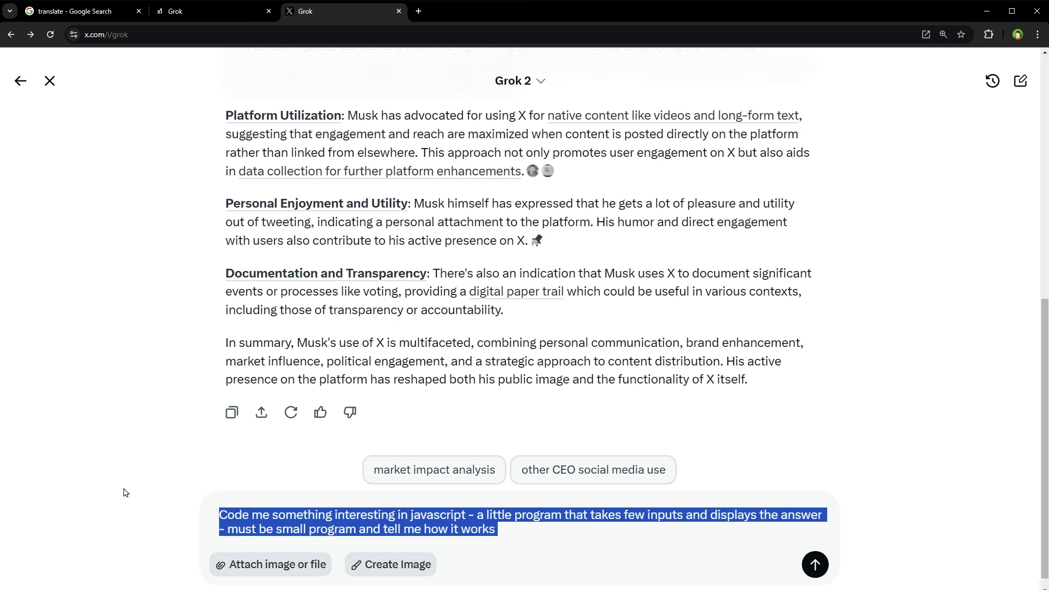
double_click(441, 515)
double_click(490, 514)
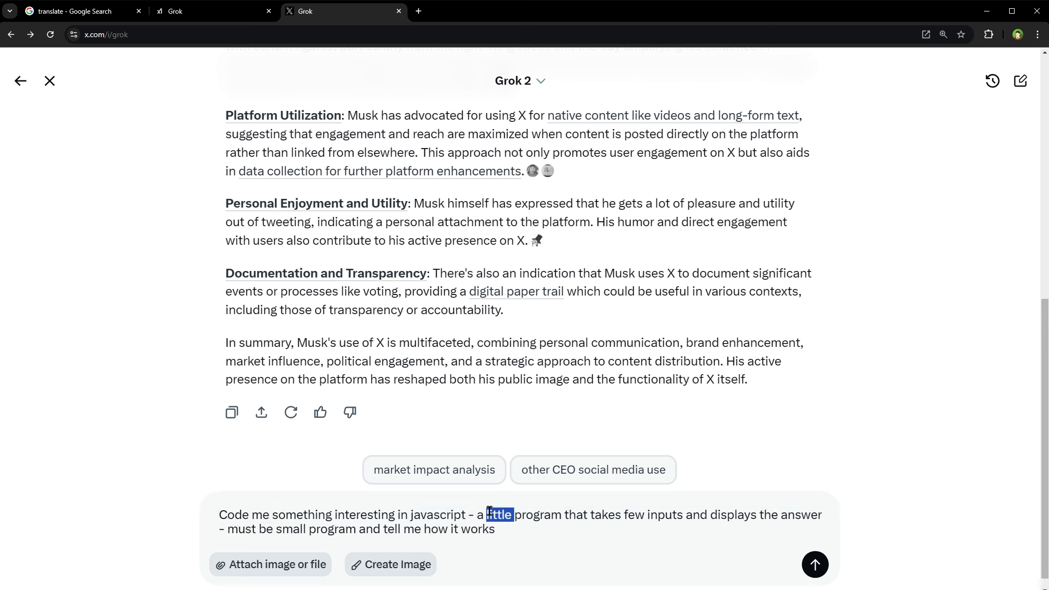
double_click(522, 514)
double_click(635, 514)
double_click(670, 514)
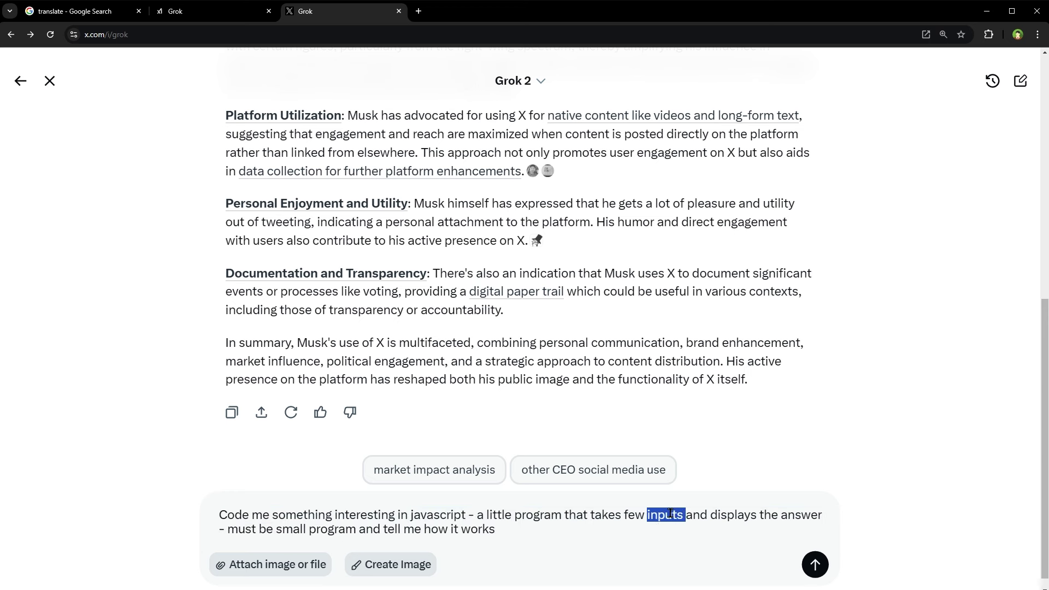
click(704, 515)
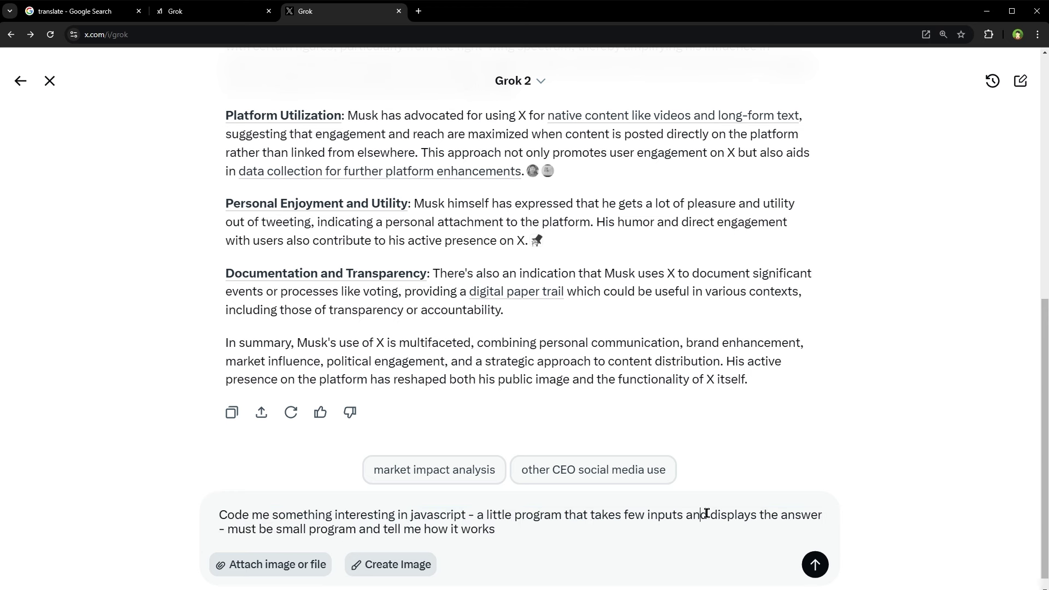
double_click(290, 529)
double_click(342, 529)
click(406, 528)
click(814, 564)
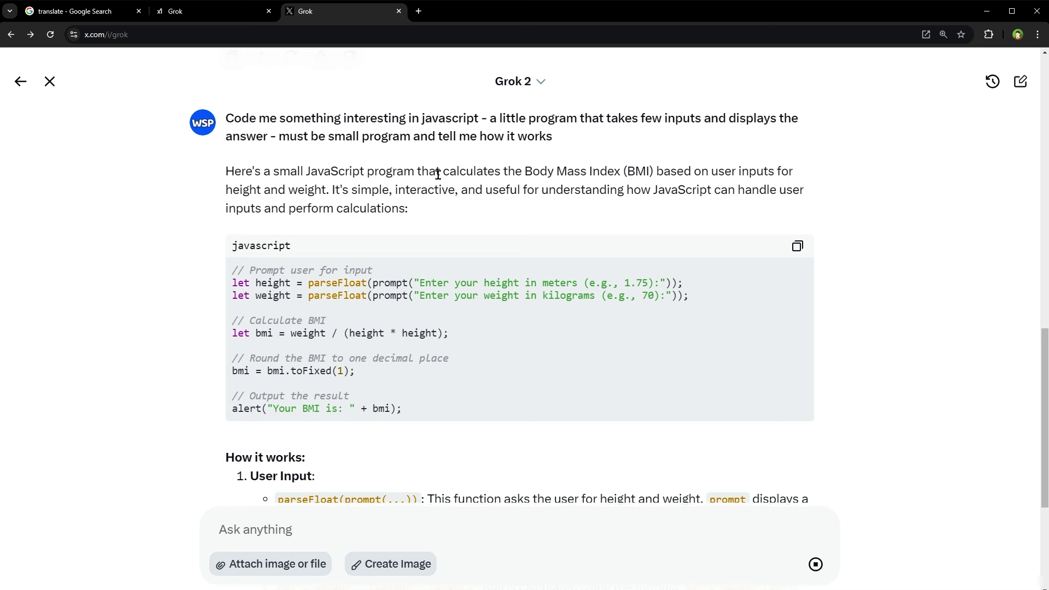
- Read the introduction above Grok's JavaScript code, highlighting its key words about BMI, height, weight and user inputs
double_click(604, 172)
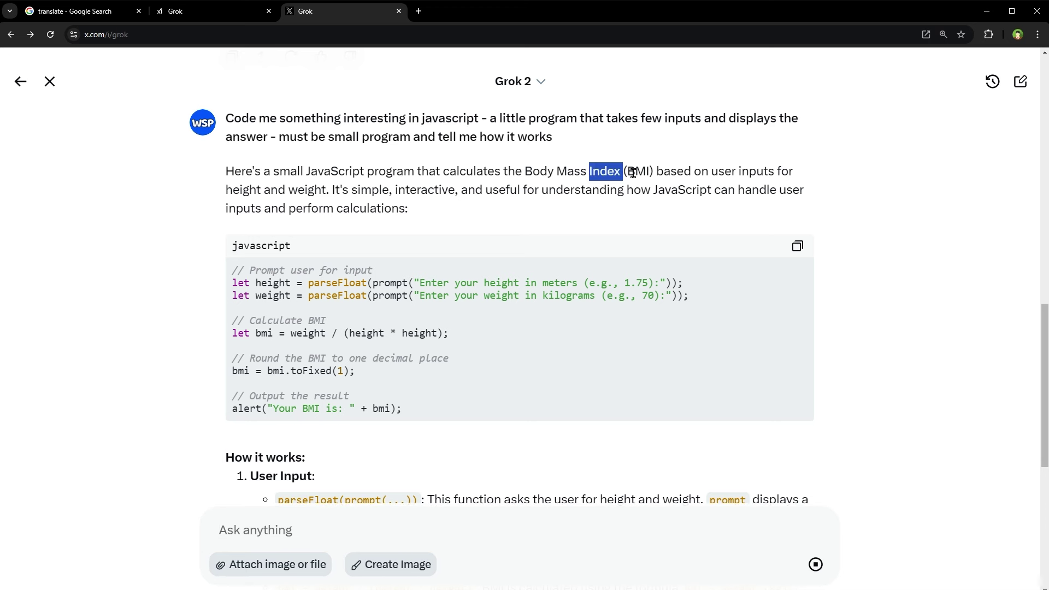
double_click(638, 173)
double_click(670, 173)
click(671, 173)
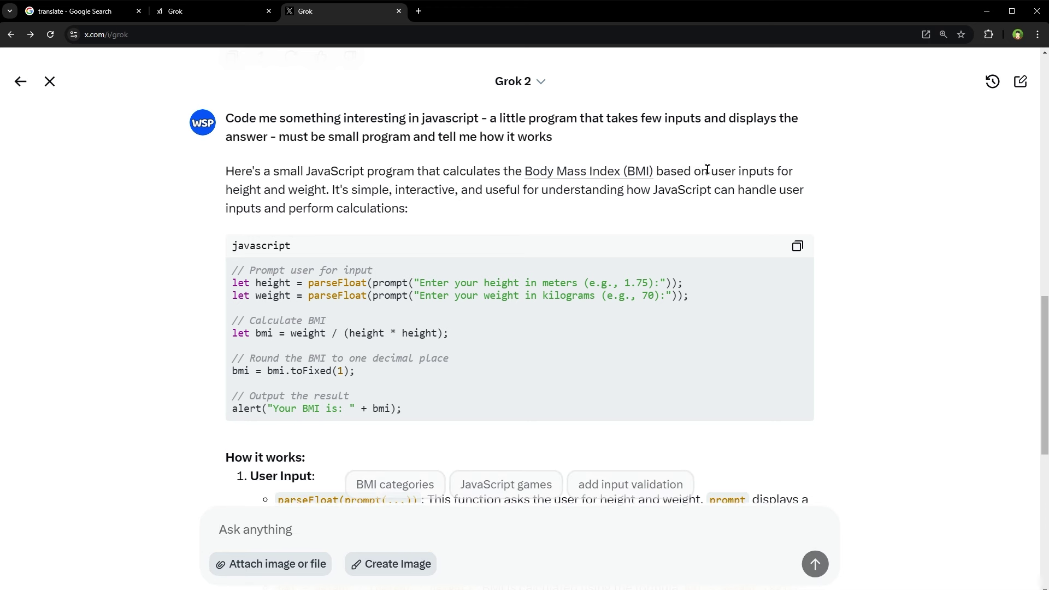
double_click(303, 192)
double_click(360, 190)
double_click(415, 188)
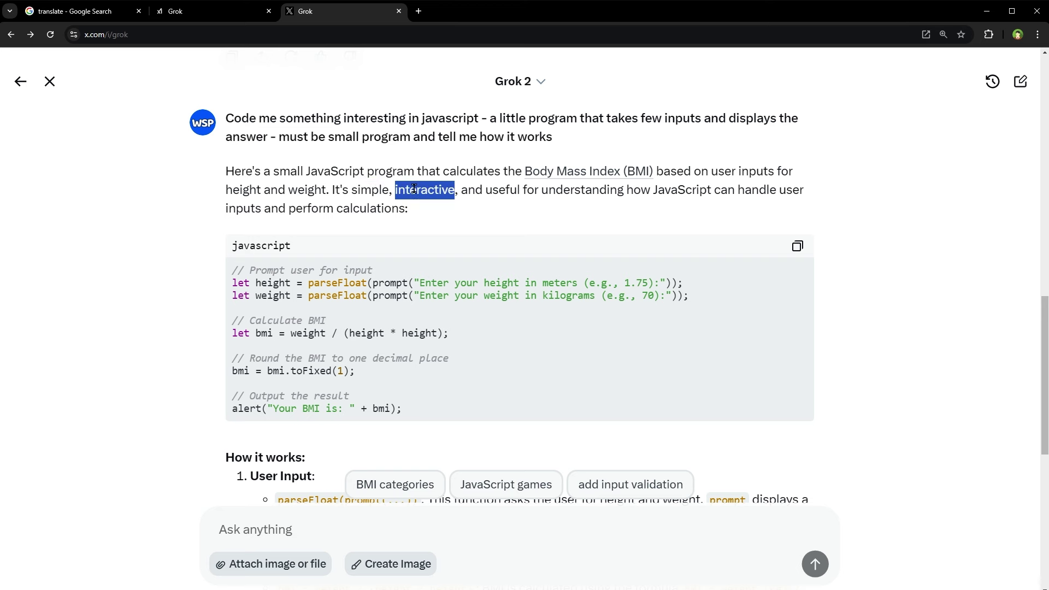
double_click(510, 191)
double_click(578, 192)
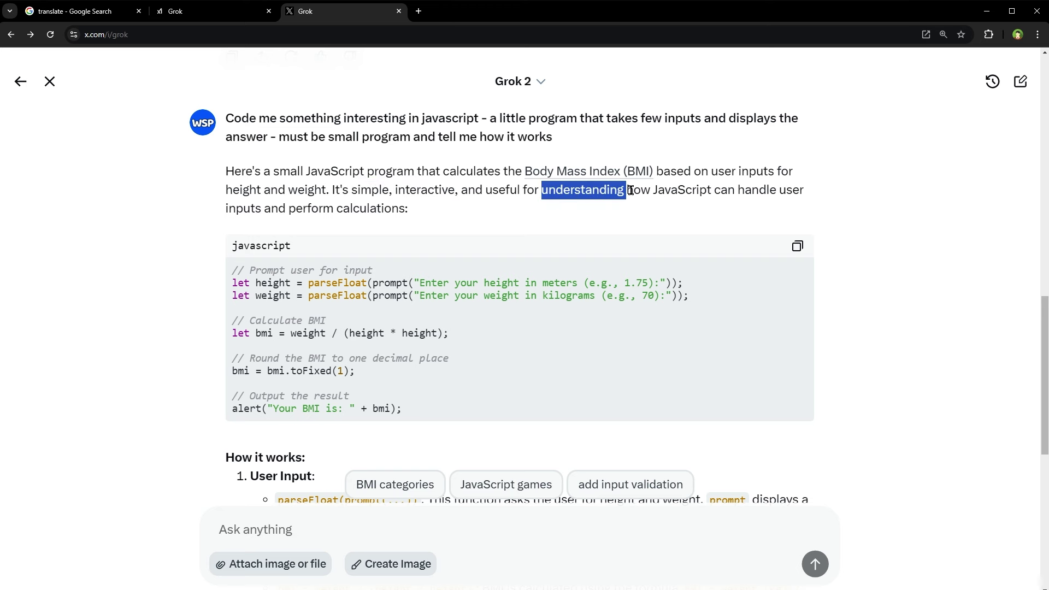
click(687, 189)
double_click(687, 189)
double_click(245, 208)
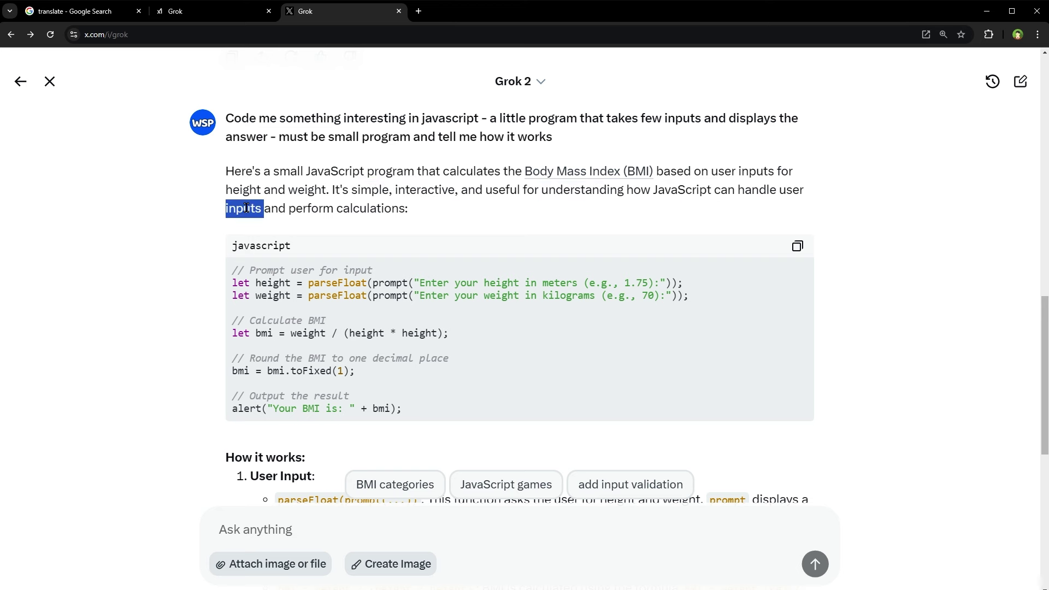
double_click(357, 208)
click(475, 212)
- Look over Grok's explanation, copy its BMI code, and paste it into the JavaScript editor of JSFiddle in a new browser tab
scroll(475, 212, down, 5)
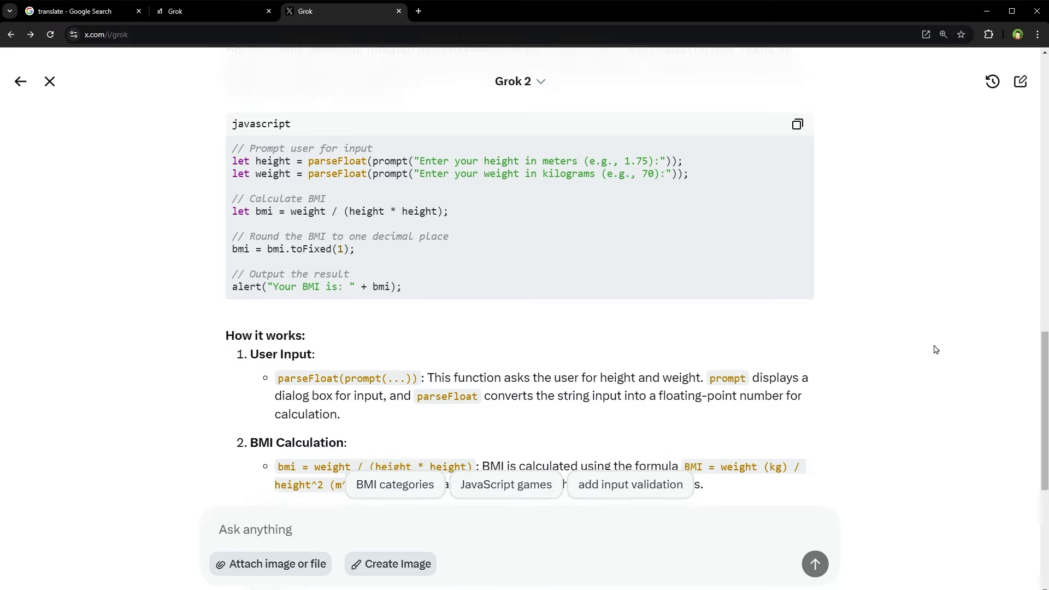
scroll(934, 350, down, 2)
scroll(934, 350, up, 9)
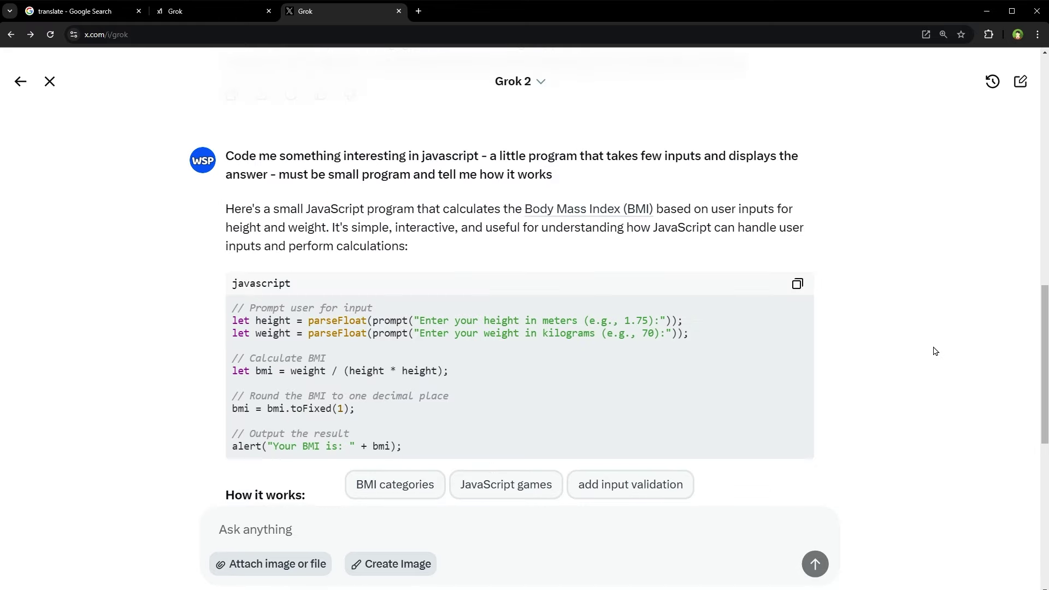
scroll(563, 391, down, 2)
drag(233, 195, 549, 343)
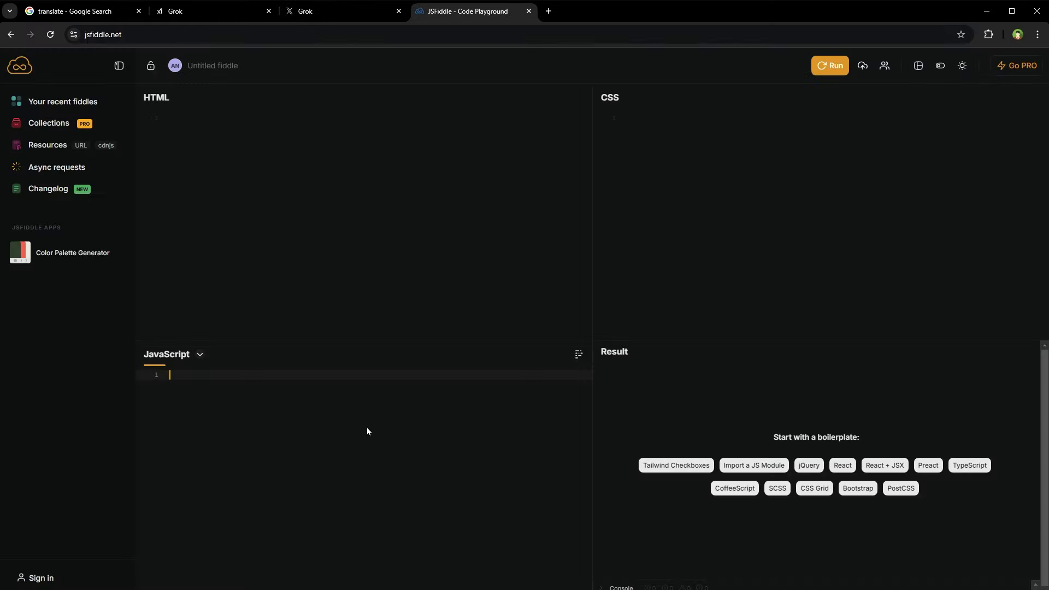
text(// Prompt user for input let height = parseFloat(prompt("Enter your height in meters (e.g., 1.75):")); let weight = parseFloat(prompt("Enter your weight in kilograms (e.g., 70):"));  // Calculate BMI let bmi = weight / (height * height);  // Round the BMI to one decimal place bmi = bmi.toFixed(1);  // Output the result alert("Your BMI is: " + bmi);)
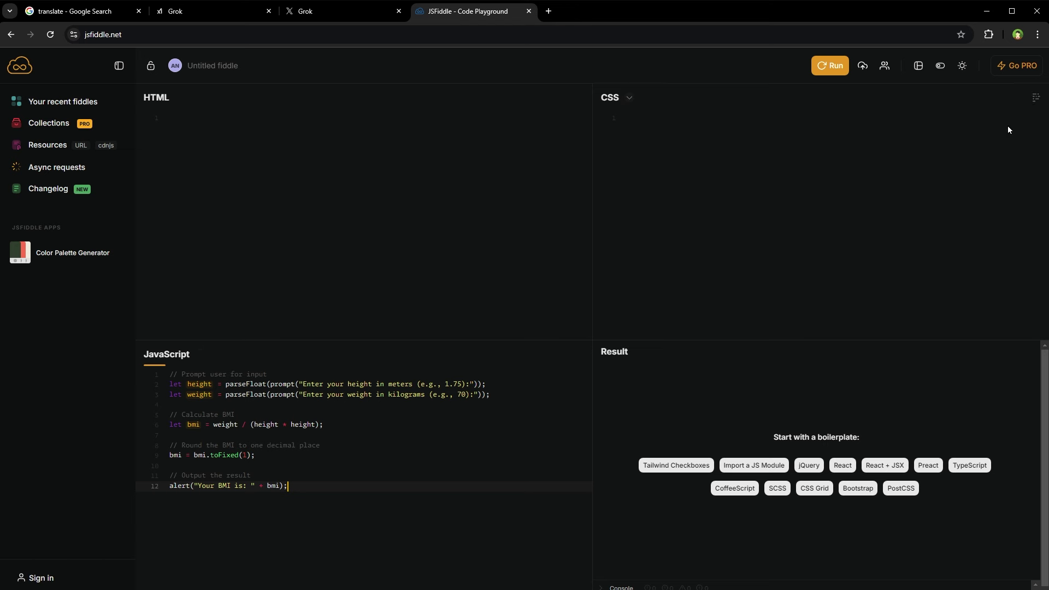
- Run the BMI script with a height of 1 and a weight, highlight the result, and close the alert and JSFiddle
click(834, 66)
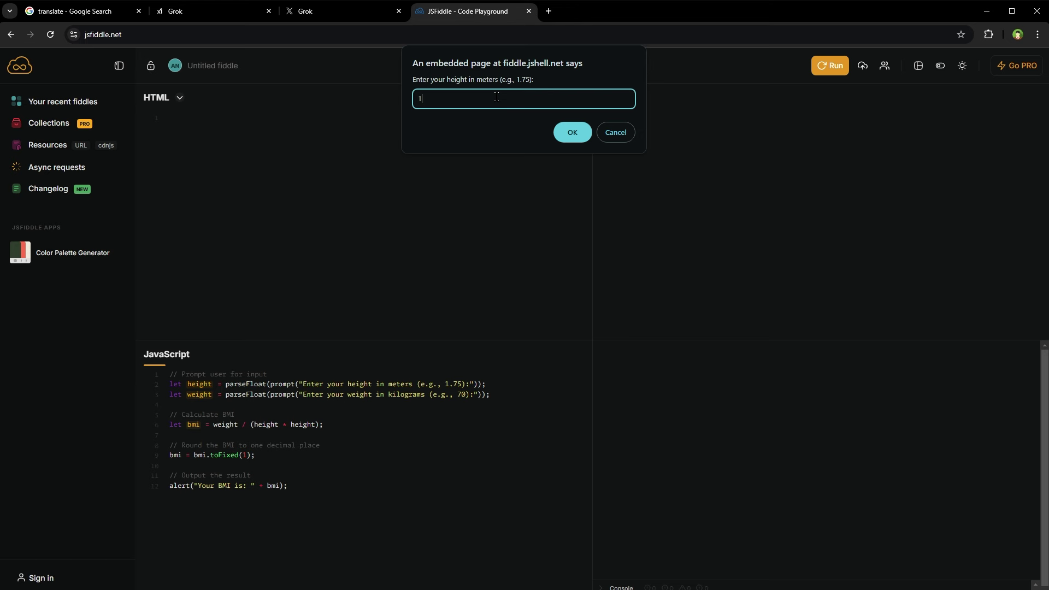
key(Return)
click(568, 132)
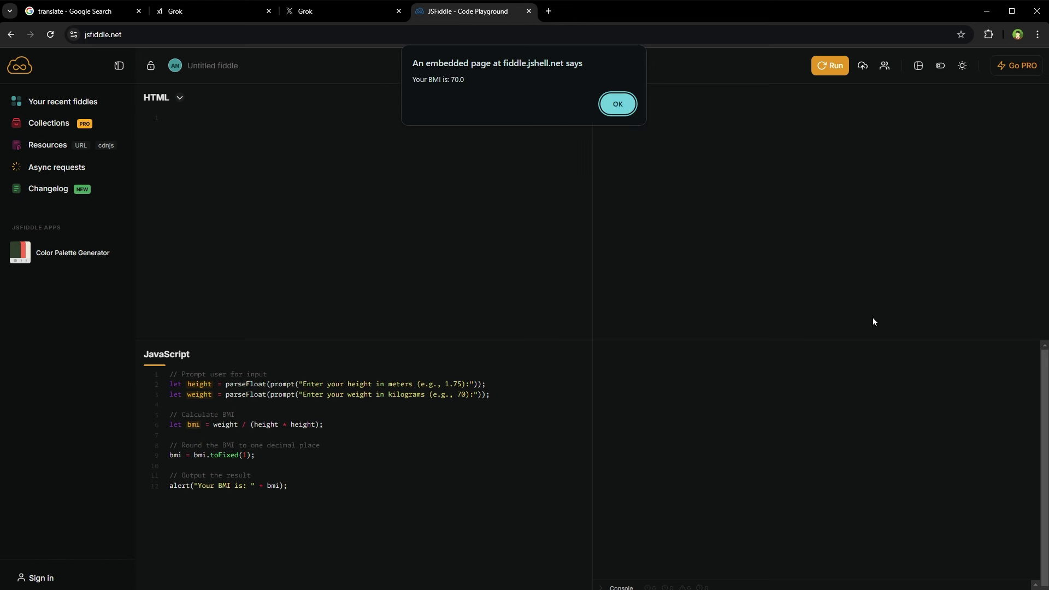
drag(423, 81, 466, 80)
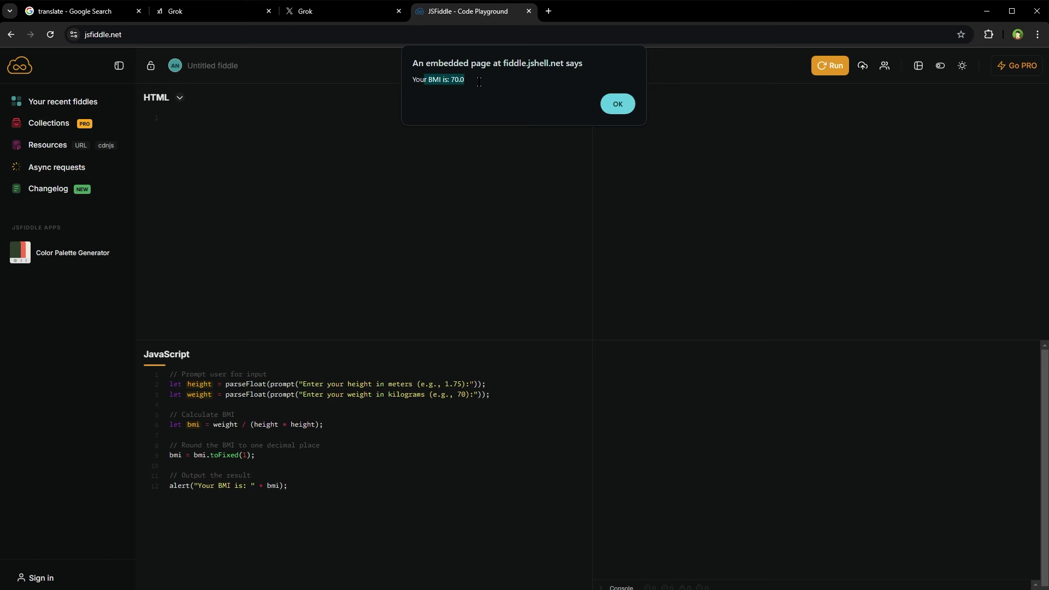
click(612, 103)
click(528, 11)
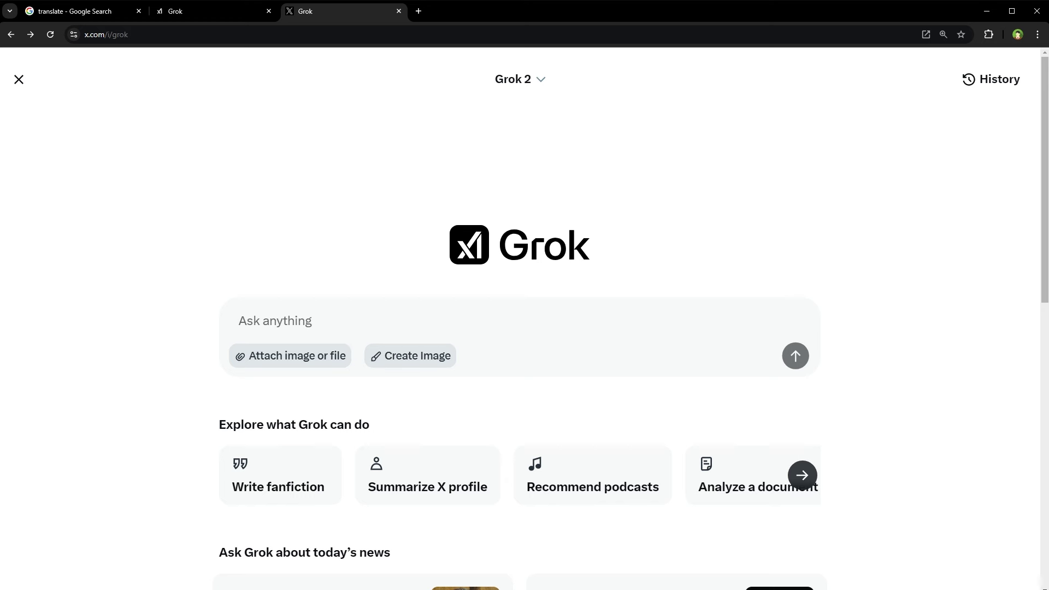
- Enter "give me a cat image reading book", use Grok's Create Image option, and send "a cat reading a book" as the description
text(give me a cat image reading book)
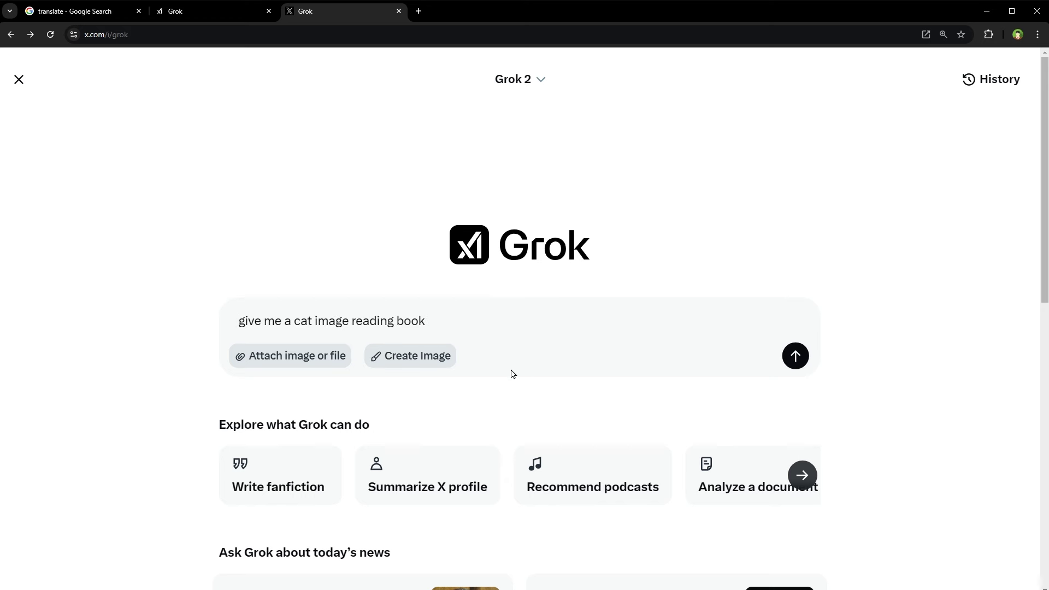
key(Return)
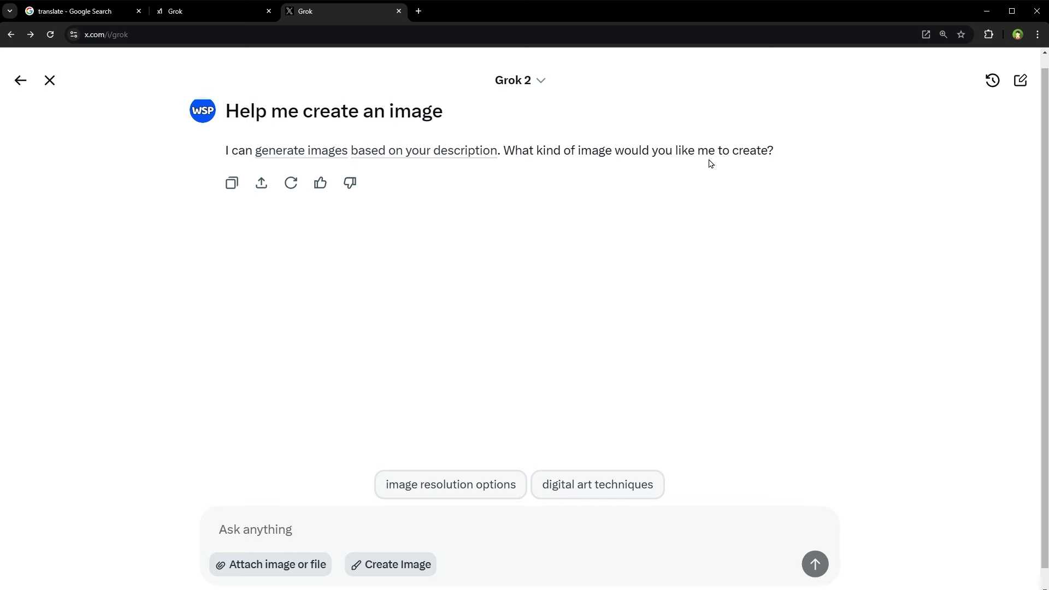
text(a cat )
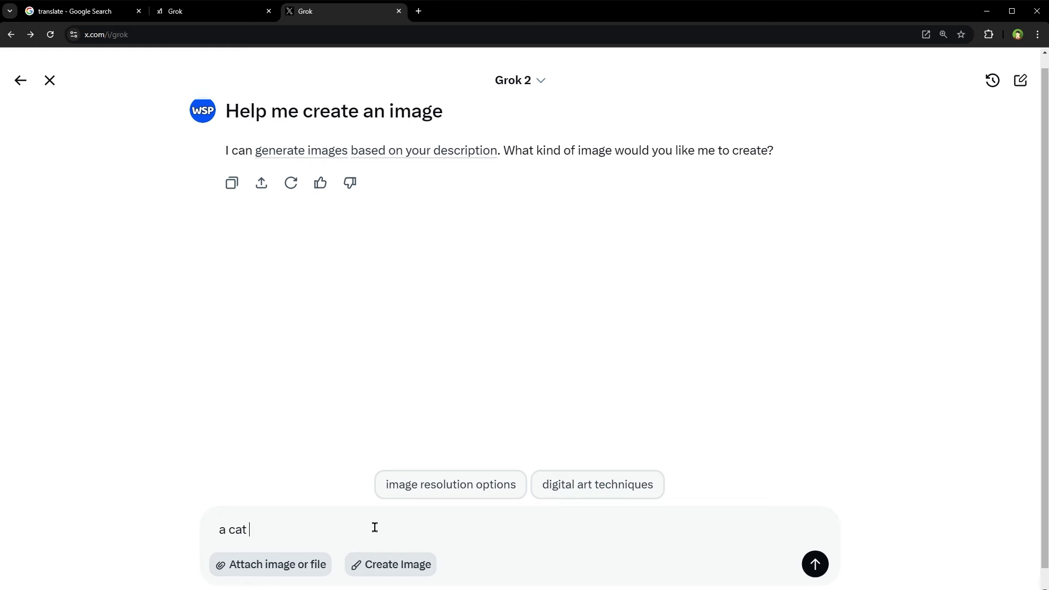
text(reading a book)
key(Return)
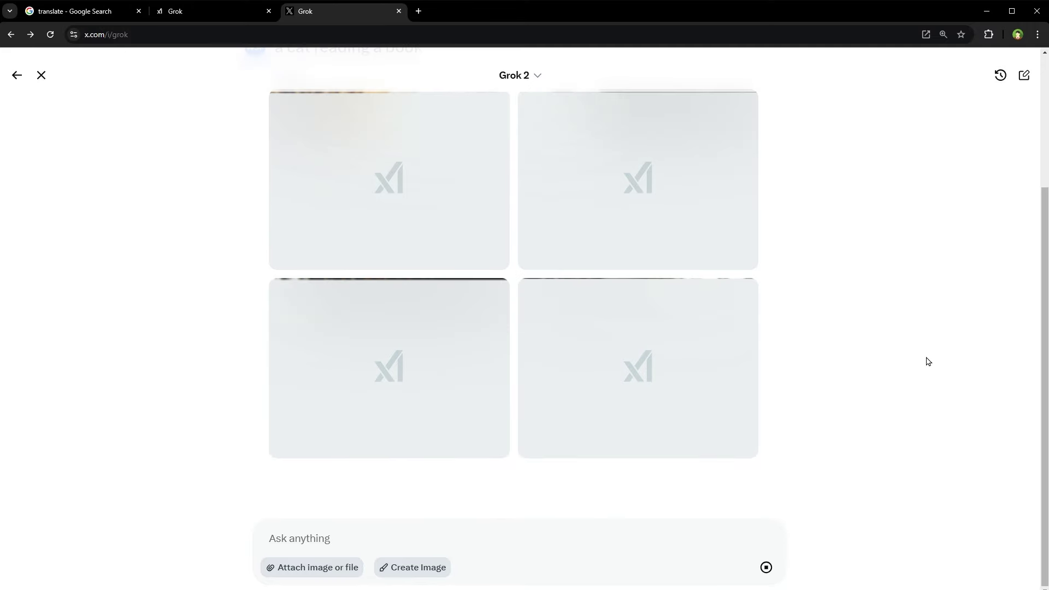
- Open the first generated cat picture enlarged, browse forward to the fourth, and go back to the second
scroll(927, 361, up, 1)
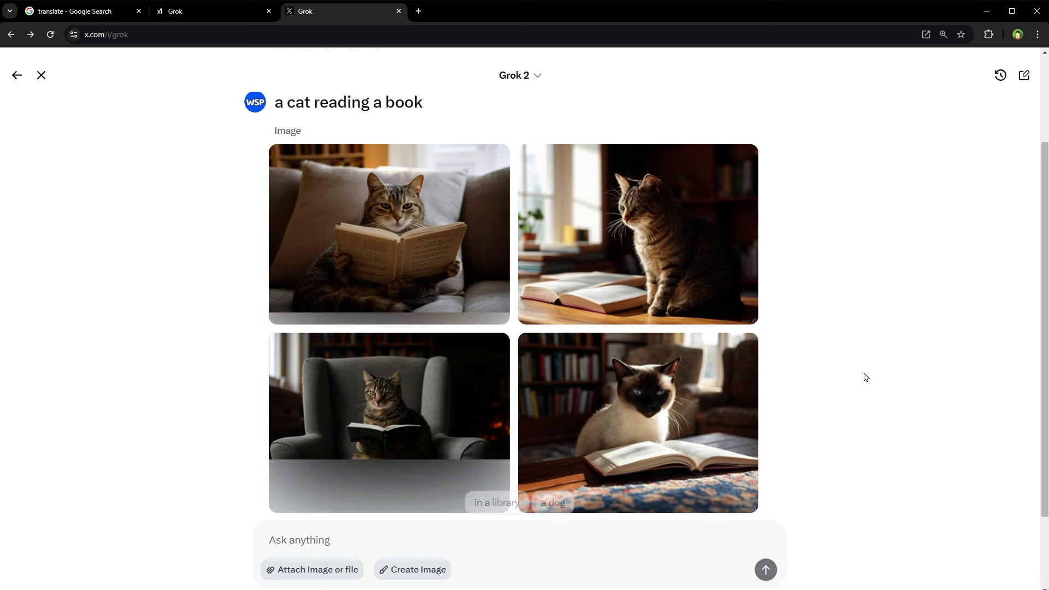
click(426, 266)
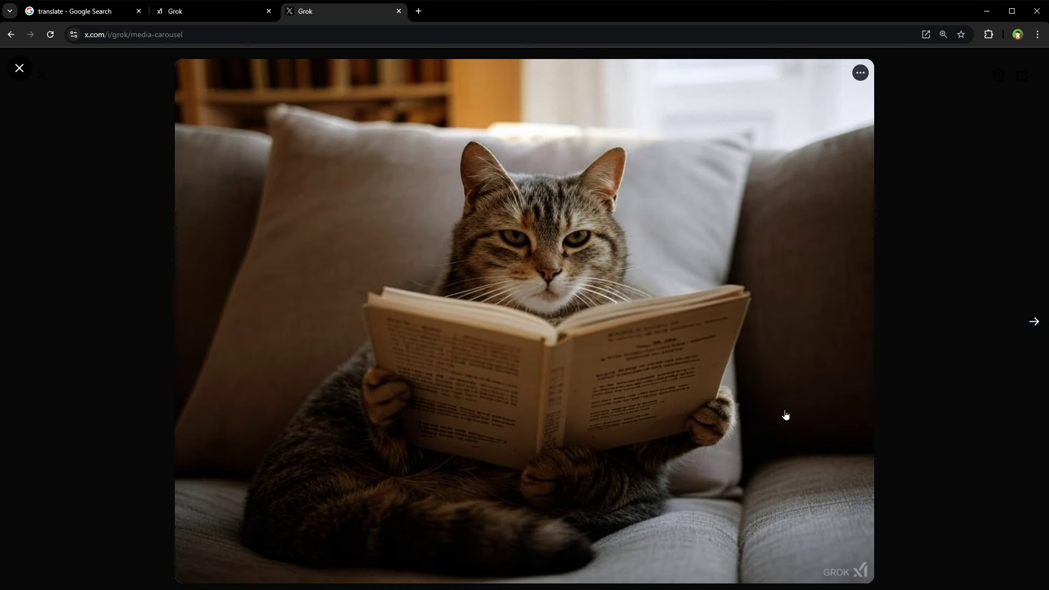
click(1032, 323)
click(1032, 322)
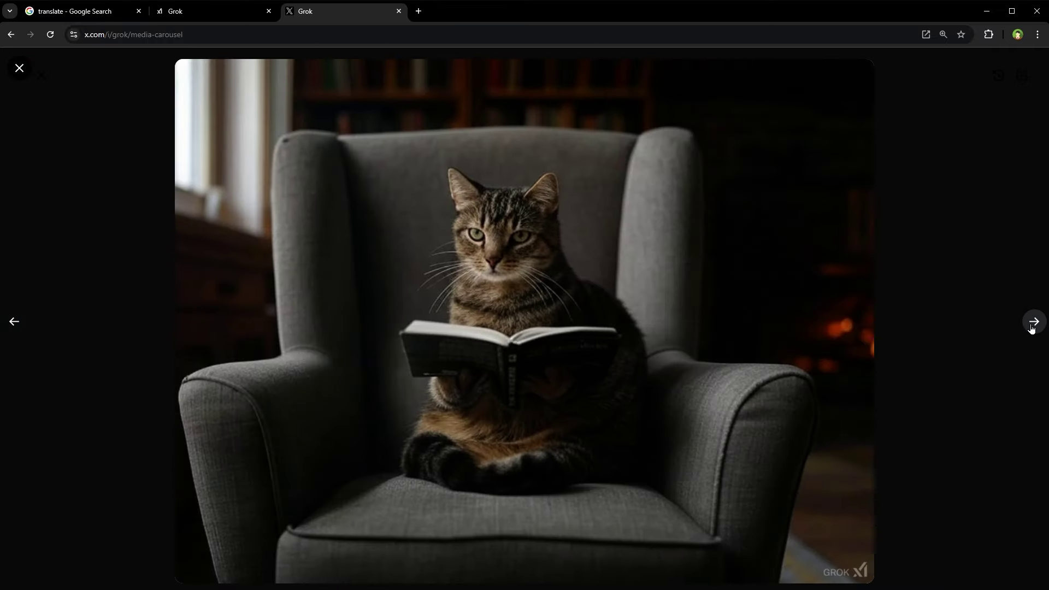
click(1032, 323)
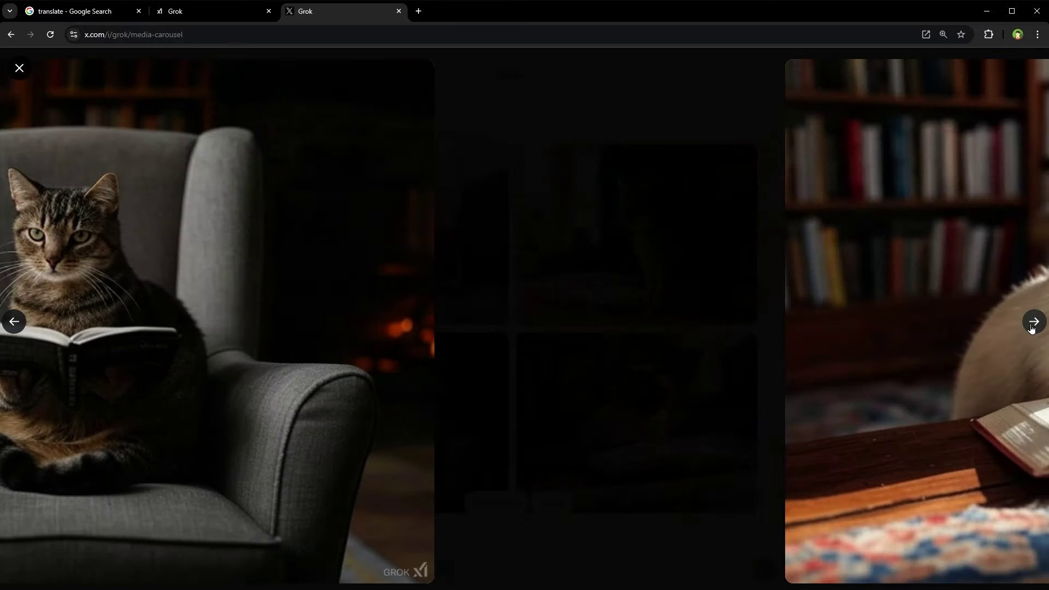
click(14, 320)
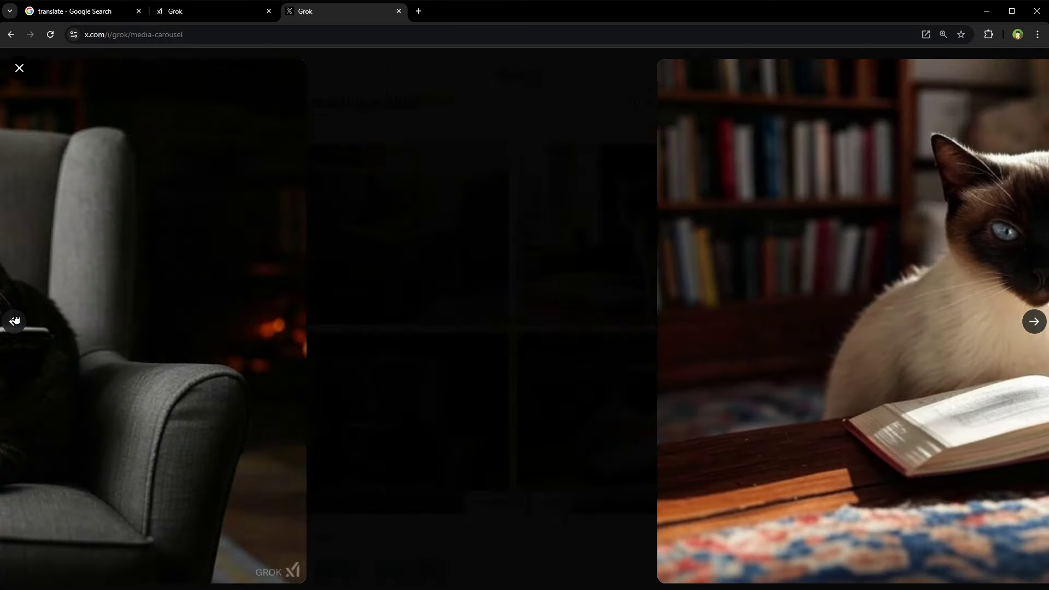
click(14, 321)
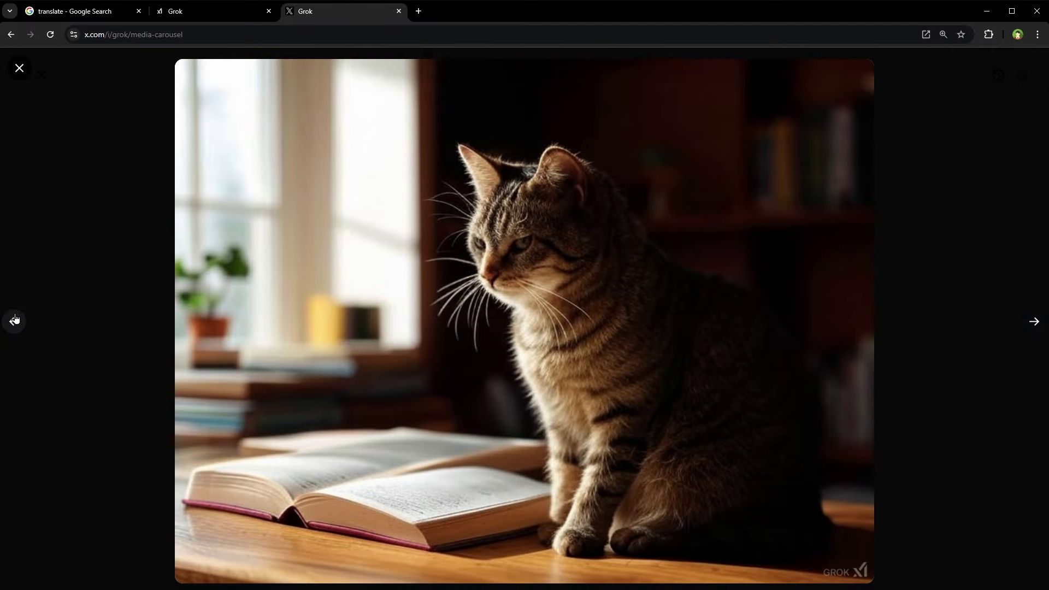
- Go back to the first cat picture and close the enlarged image view
click(15, 320)
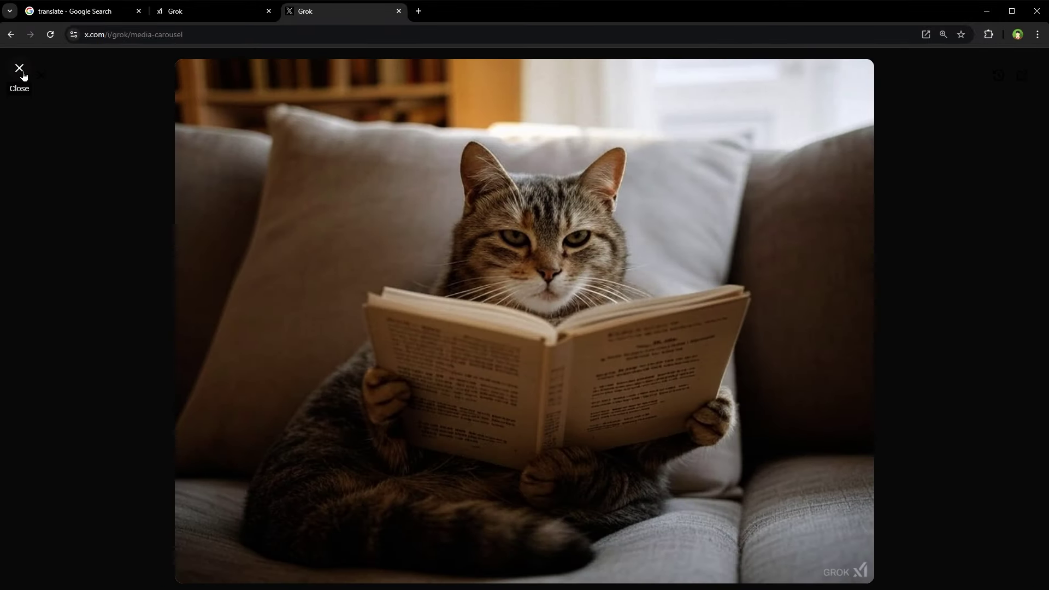
click(23, 79)
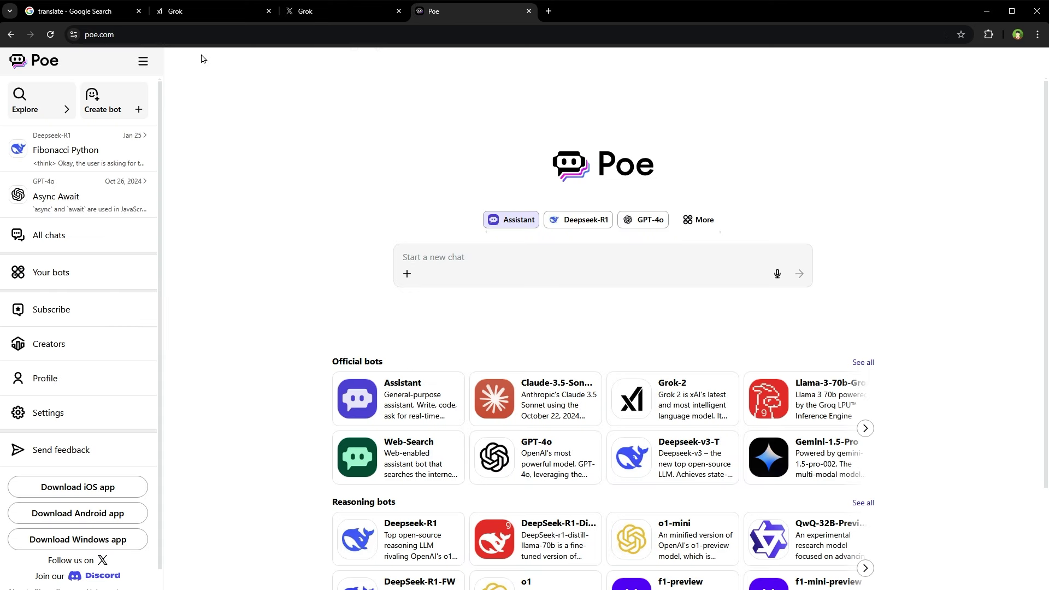
- Highlight Poe's web address, enter "poe" as text to translate on the Google translate page, and return to Poe
click(210, 36)
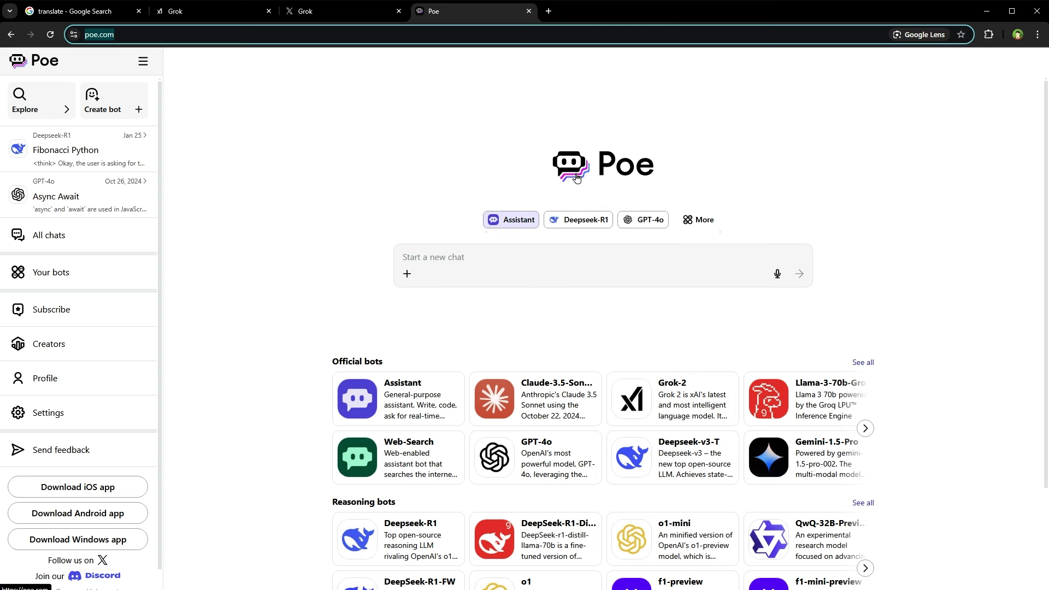
key(ctrl+1)
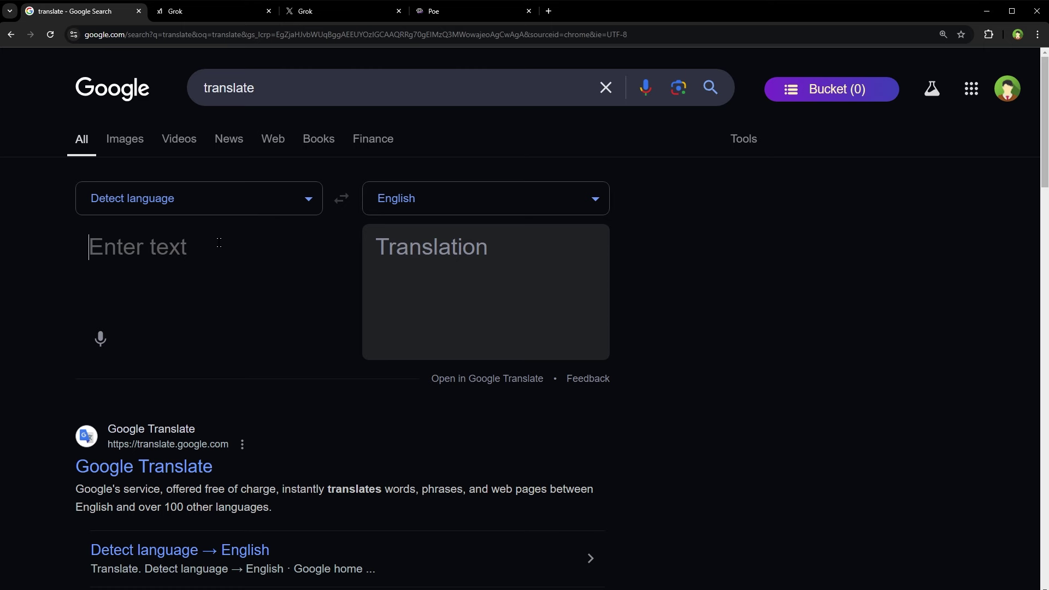
text(poe)
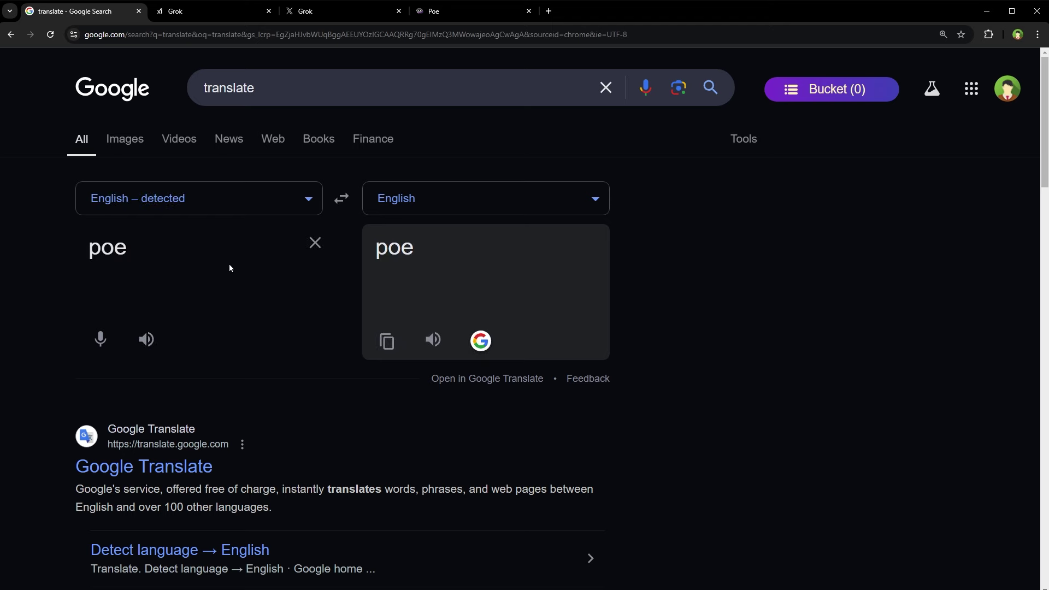
key(ctrl+4)
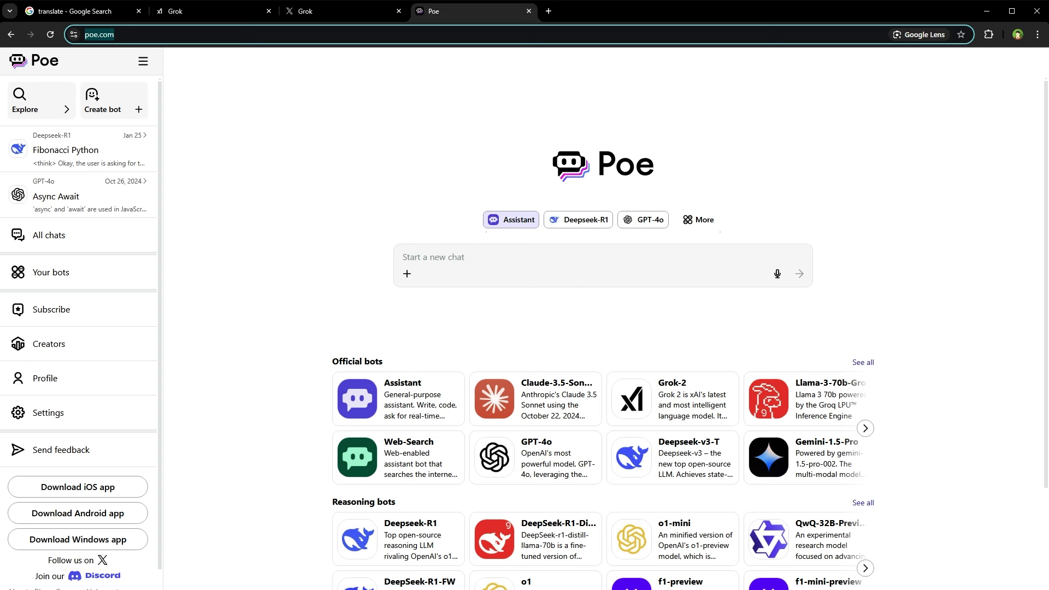
- Open Poe's Grok-2 bot and send "what is trending on twitter from united states right now - only good trends"
click(680, 400)
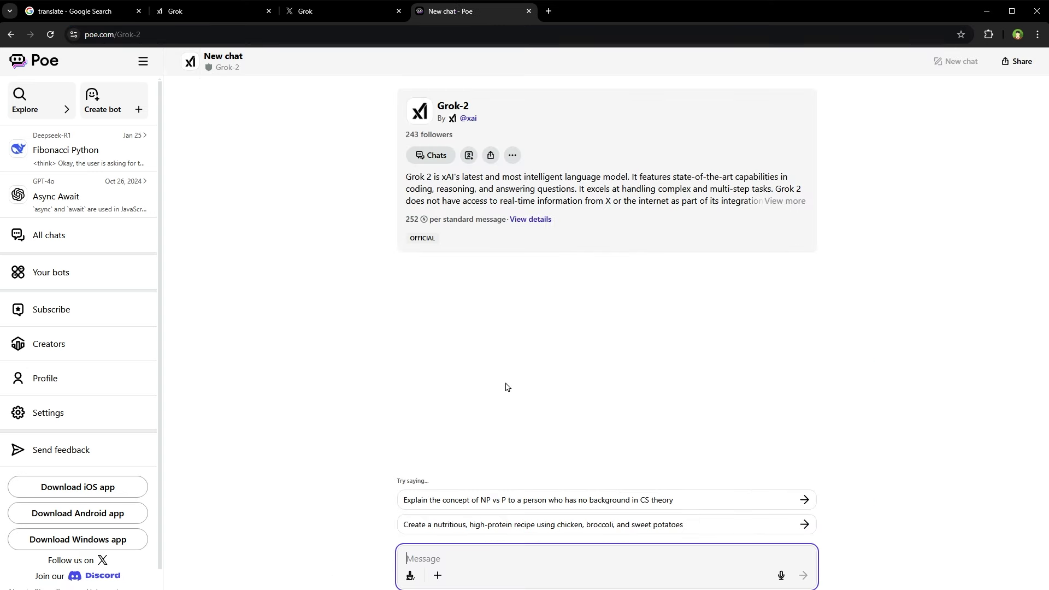
text(what is trending on twitter from united states right now - only good trends)
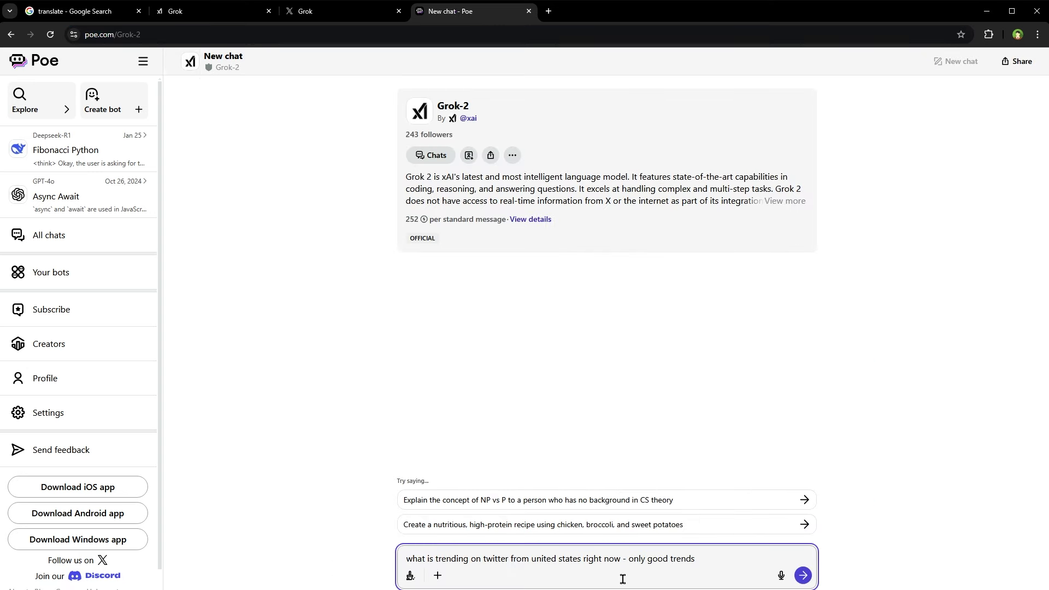
key(ctrl+a)
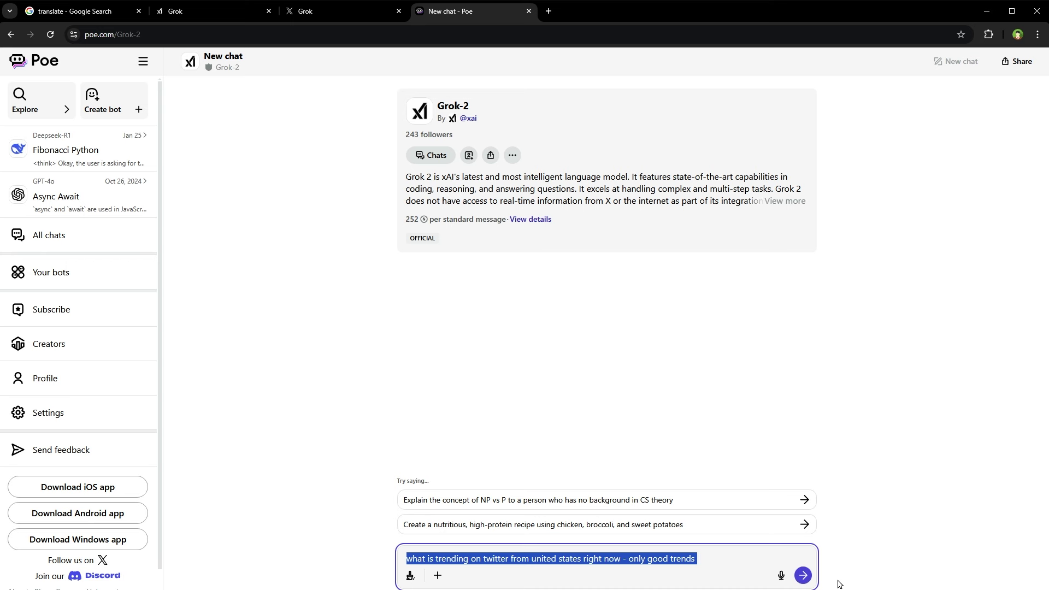
click(802, 574)
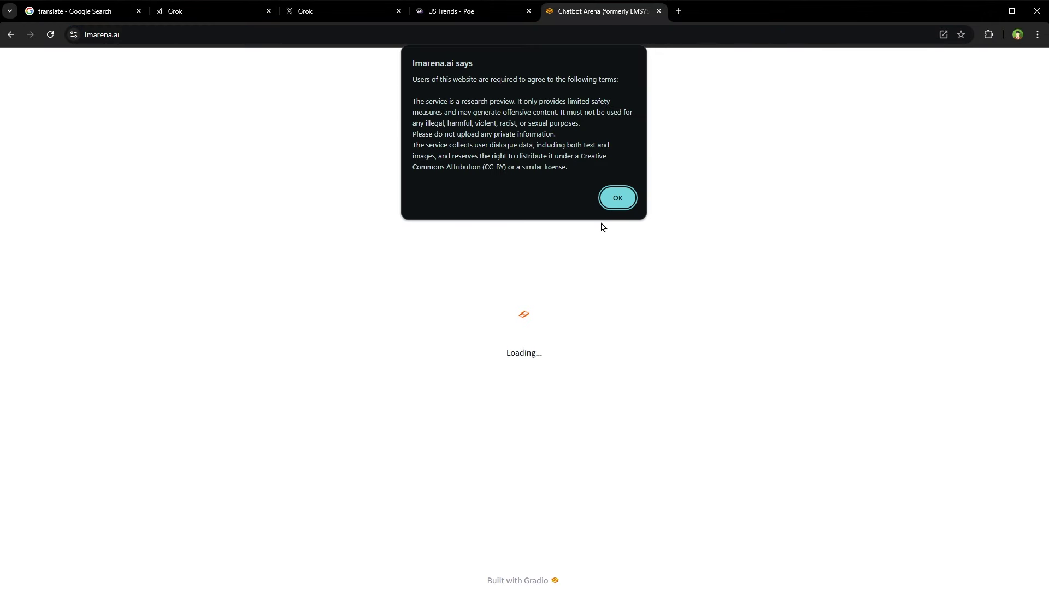
- Accept the Chatbot Arena terms and set up a side-by-side comparison of grok-2-2024-08-13 as Model A with chatgpt-4o-latest-20241120 as Model B
click(616, 202)
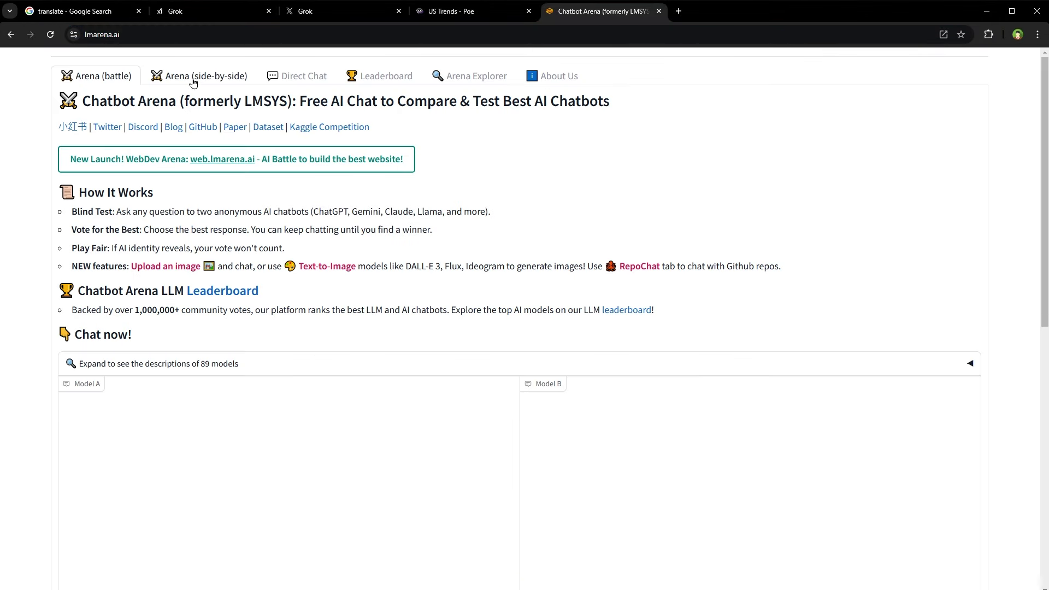
click(192, 82)
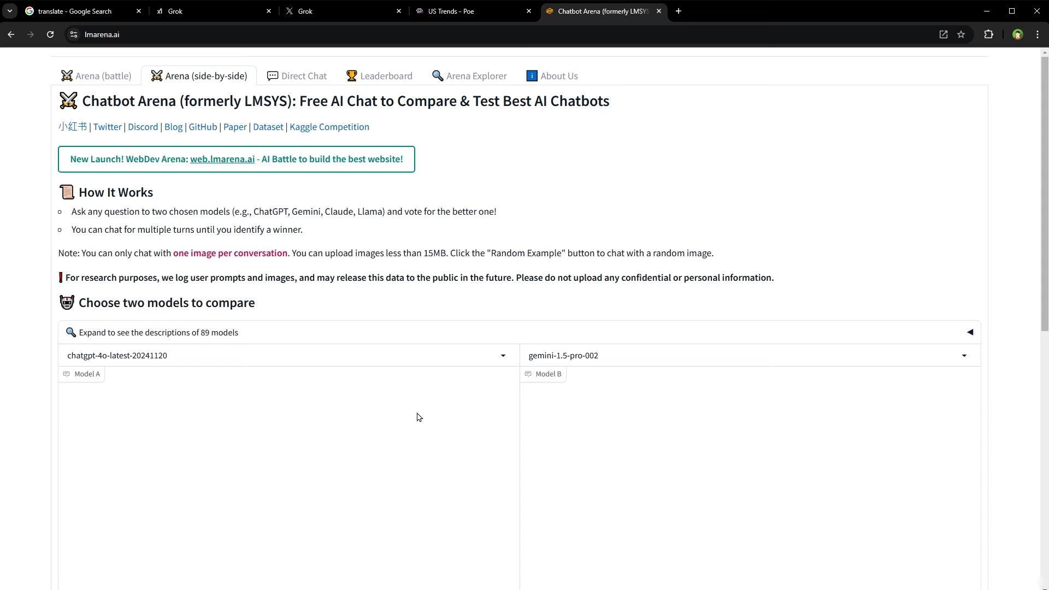
click(258, 354)
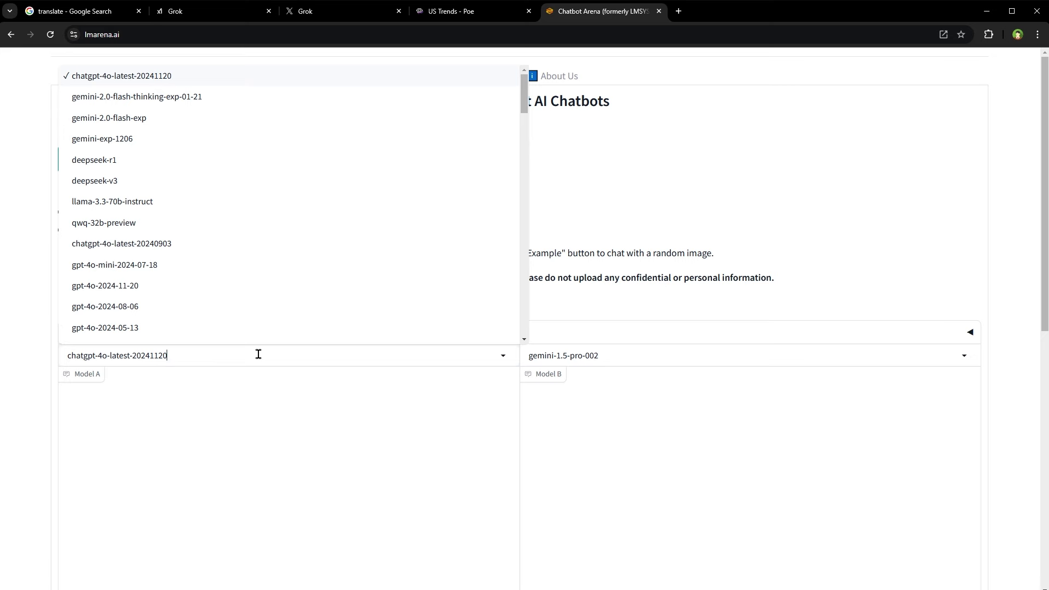
text(grok)
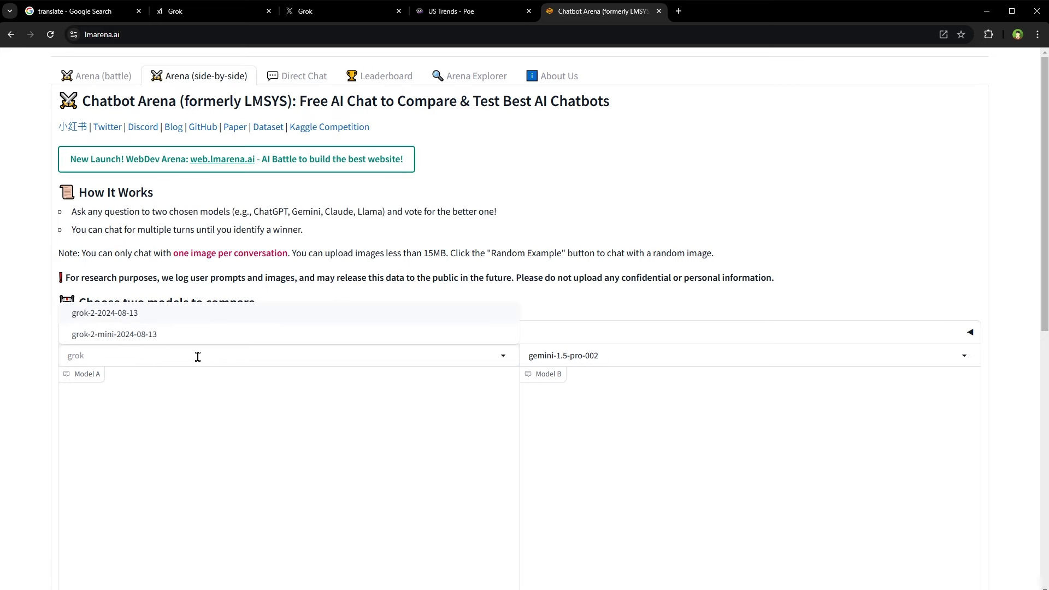
click(135, 315)
click(661, 358)
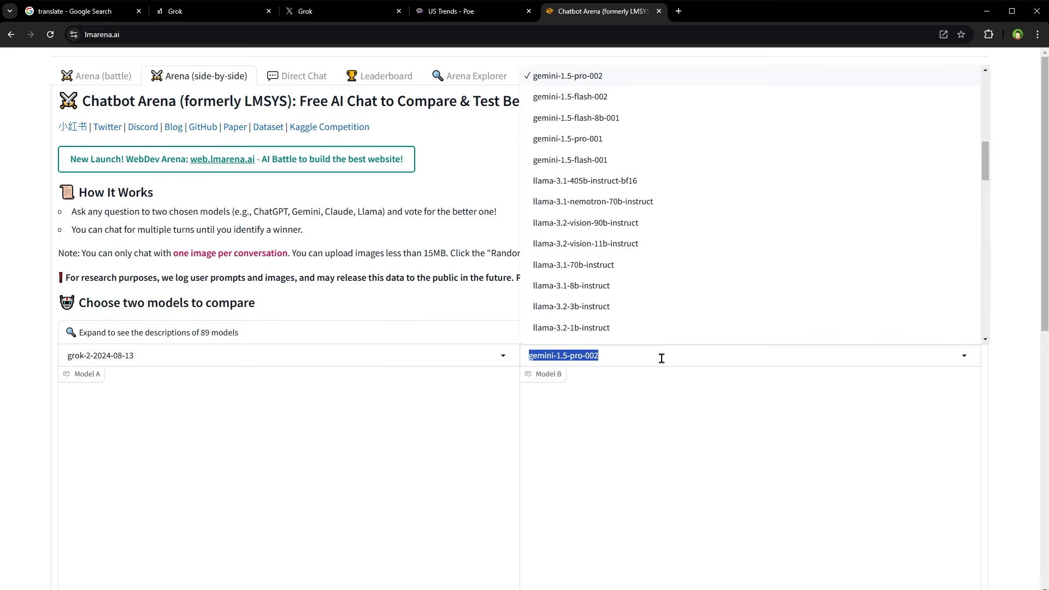
text(chat)
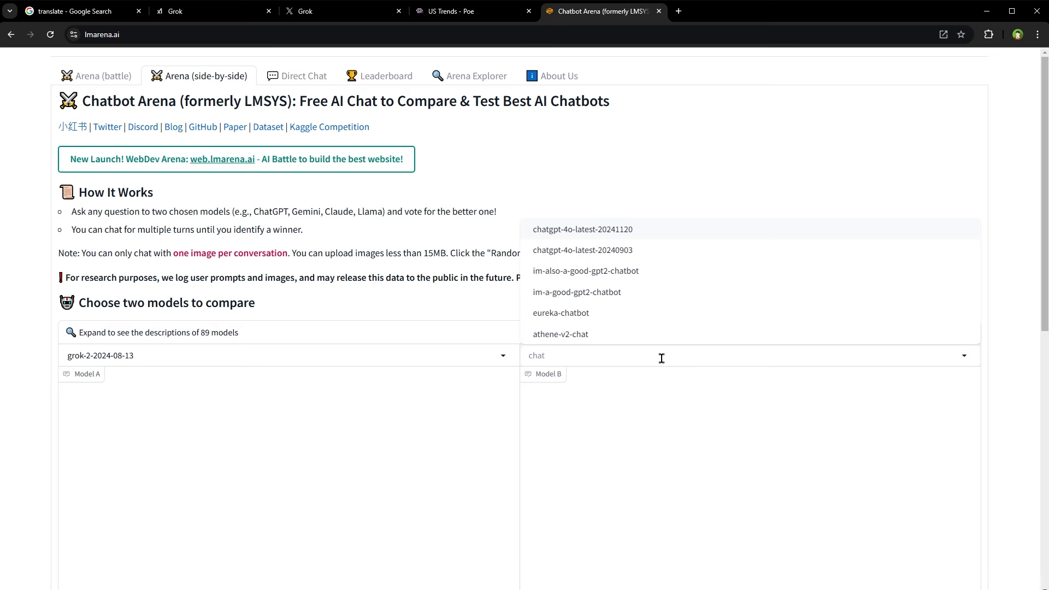
click(653, 232)
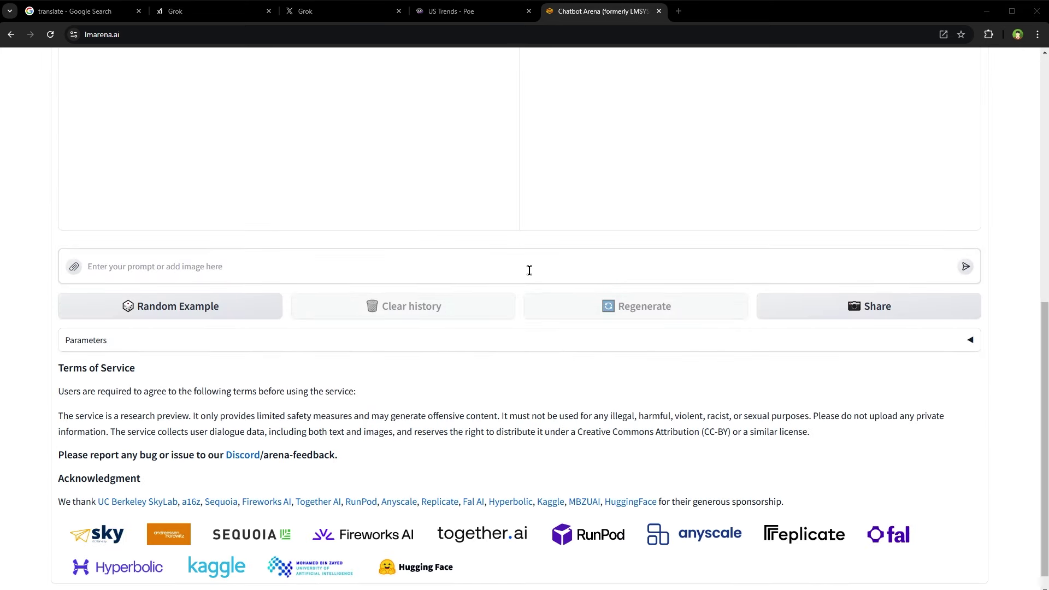
- Send the prompt "javascript or react js - what should i learn first" to both models
click(521, 266)
text(javascript or react js - what should i learn first)
key(ctrl+a)
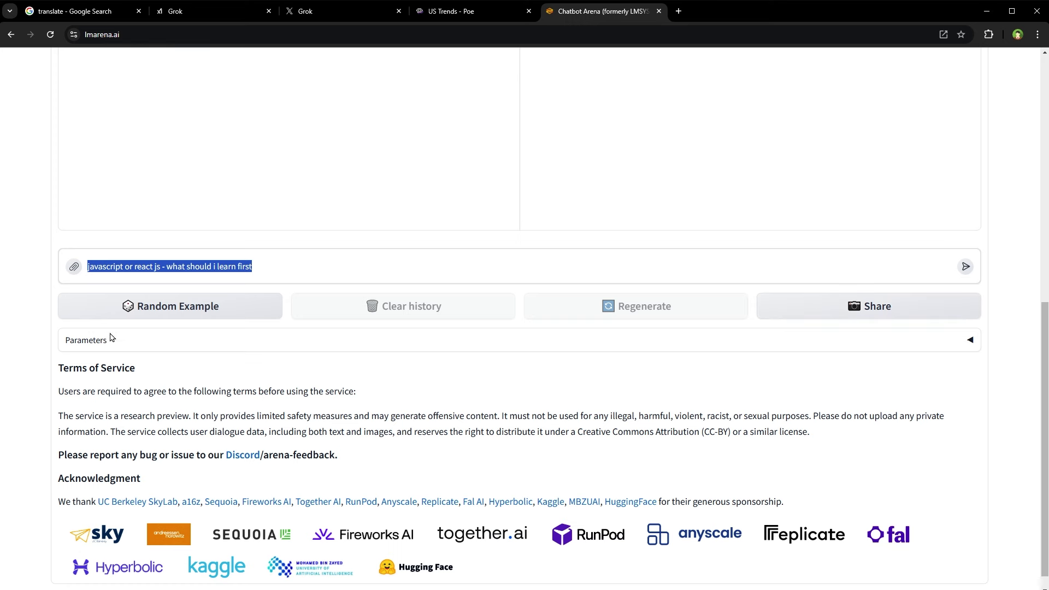
click(965, 267)
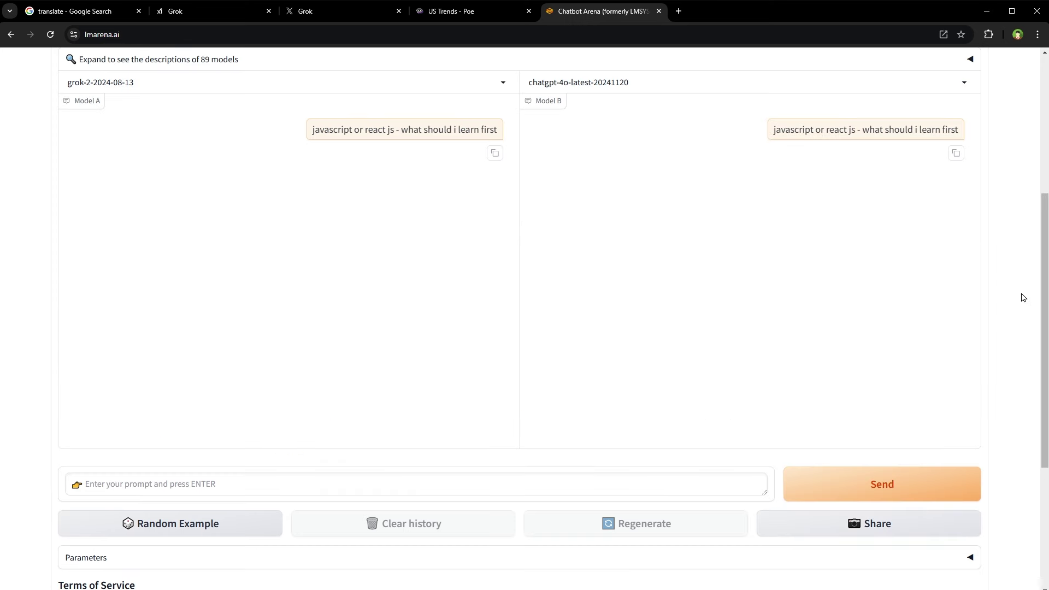
- Read through the Grok and ChatGPT answers on whether to learn JavaScript or React first, from beginning to end
scroll(1023, 297, up, 1)
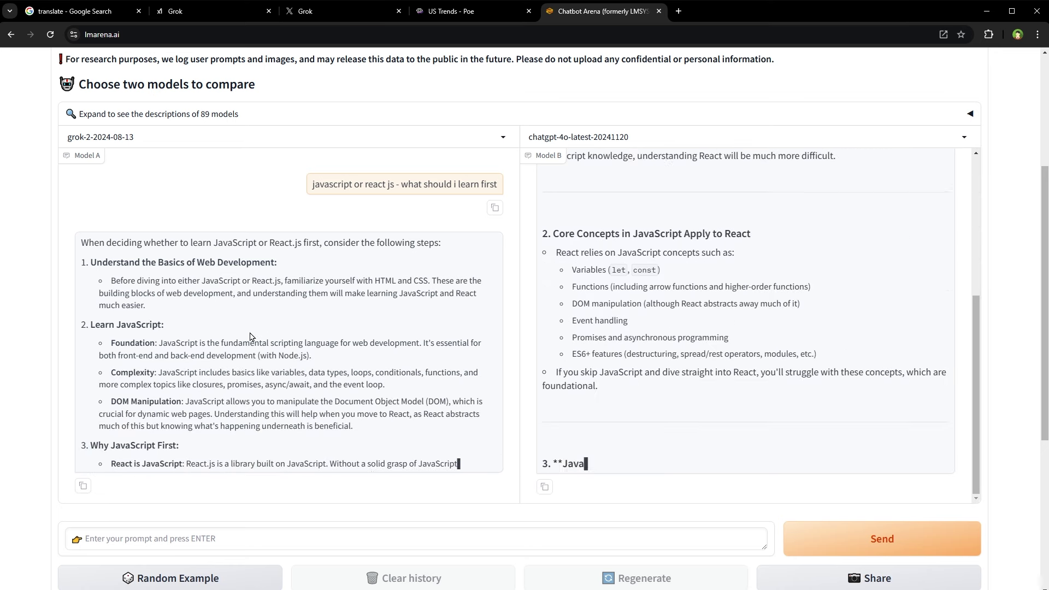
scroll(576, 166, up, 6)
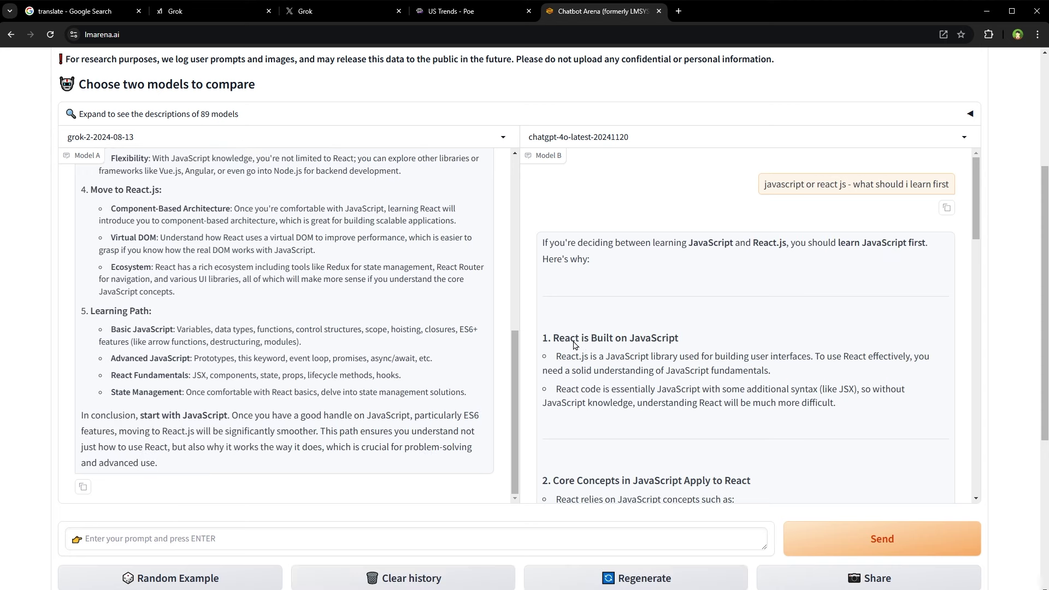
scroll(606, 321, down, 3)
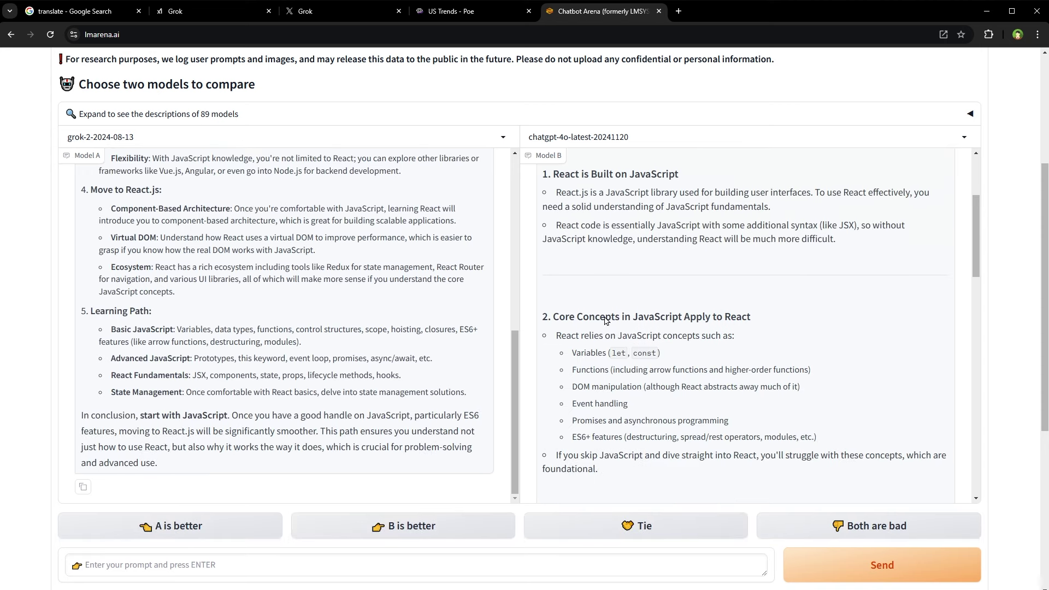
scroll(786, 328, down, 5)
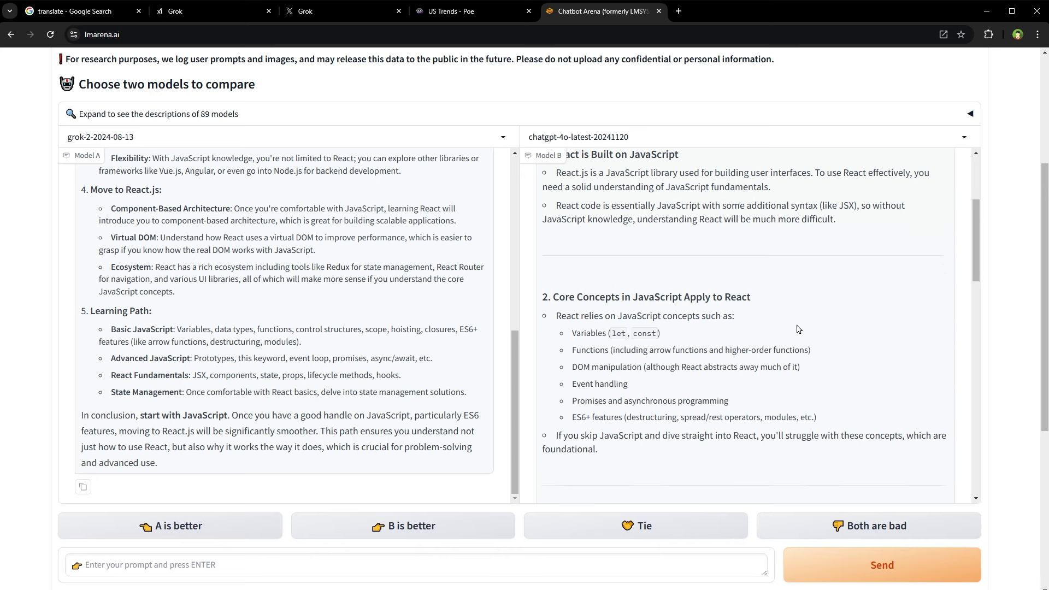
scroll(677, 285, down, 4)
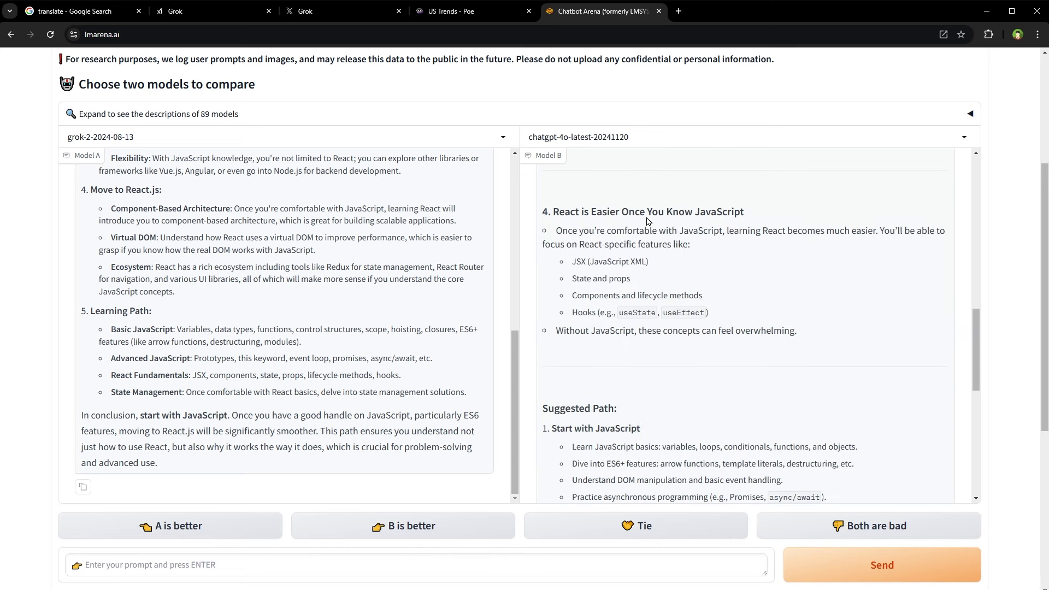
scroll(886, 375, down, 4)
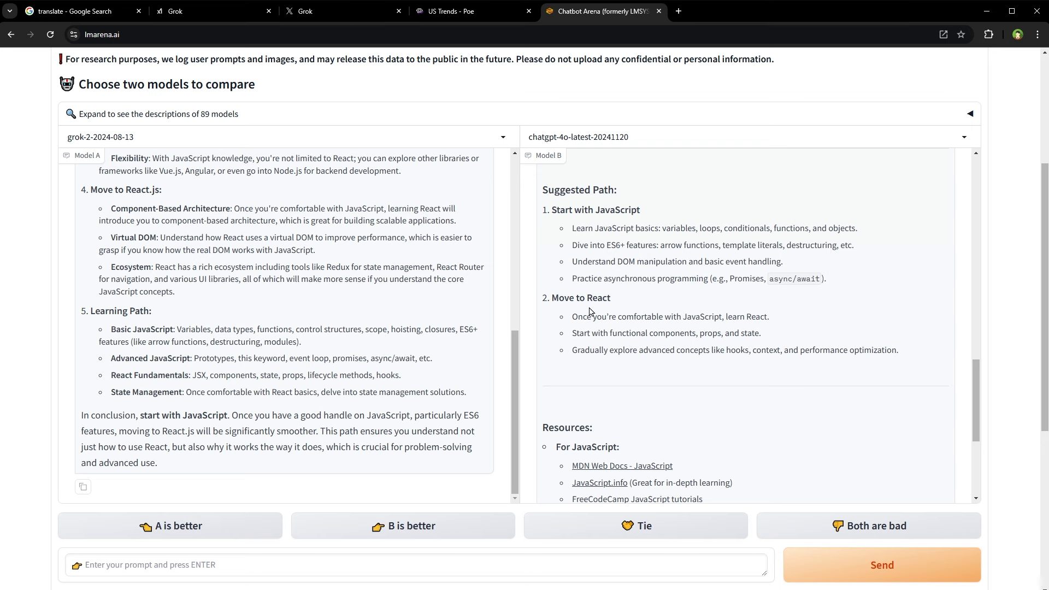
scroll(785, 365, down, 4)
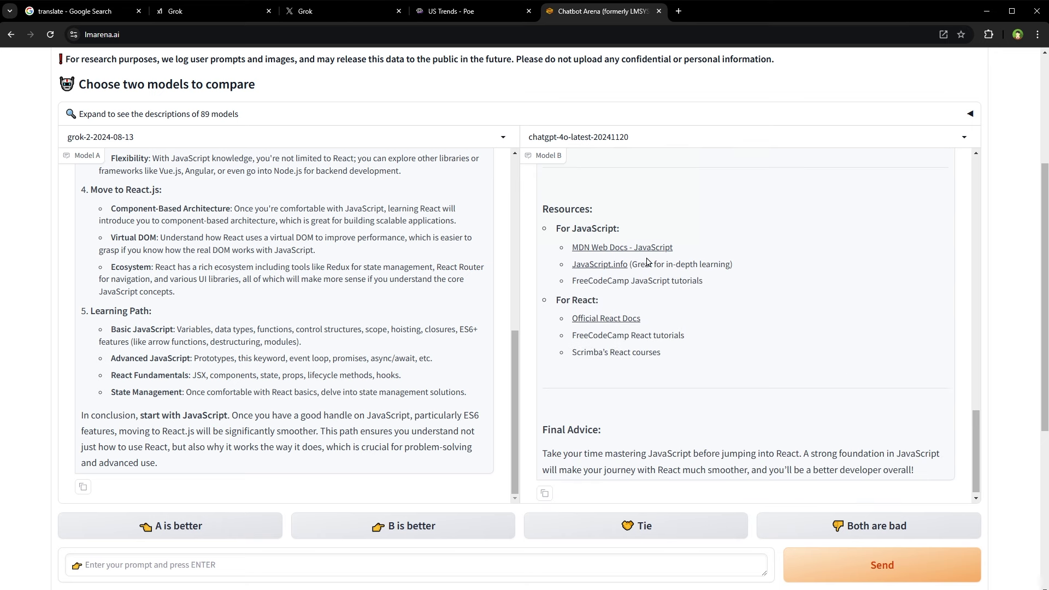
drag(980, 464, 979, 432)
scroll(368, 306, up, 10)
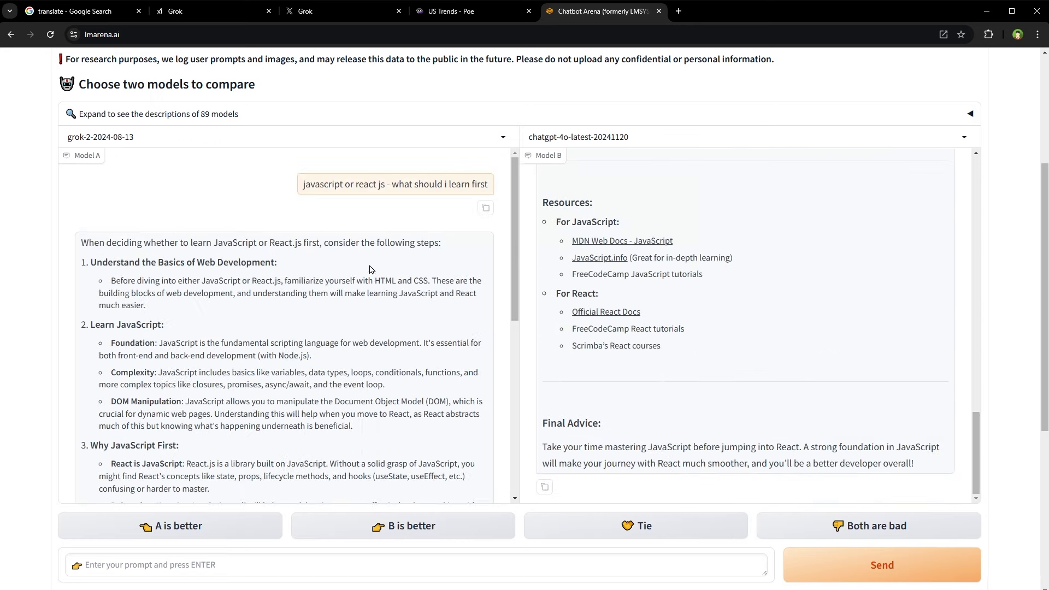
scroll(370, 268, down, 10)
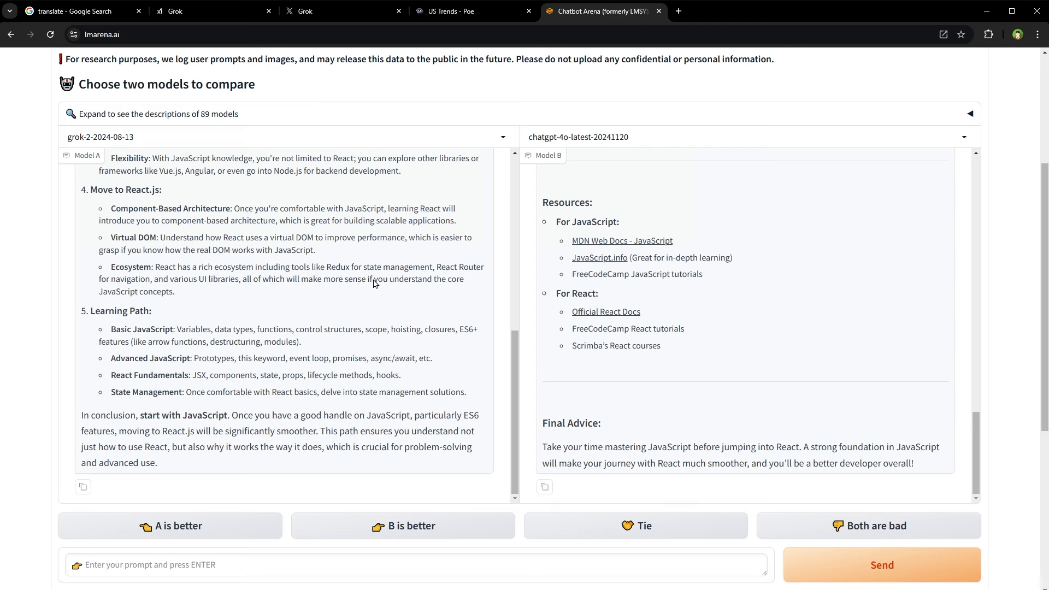
scroll(375, 283, up, 10)
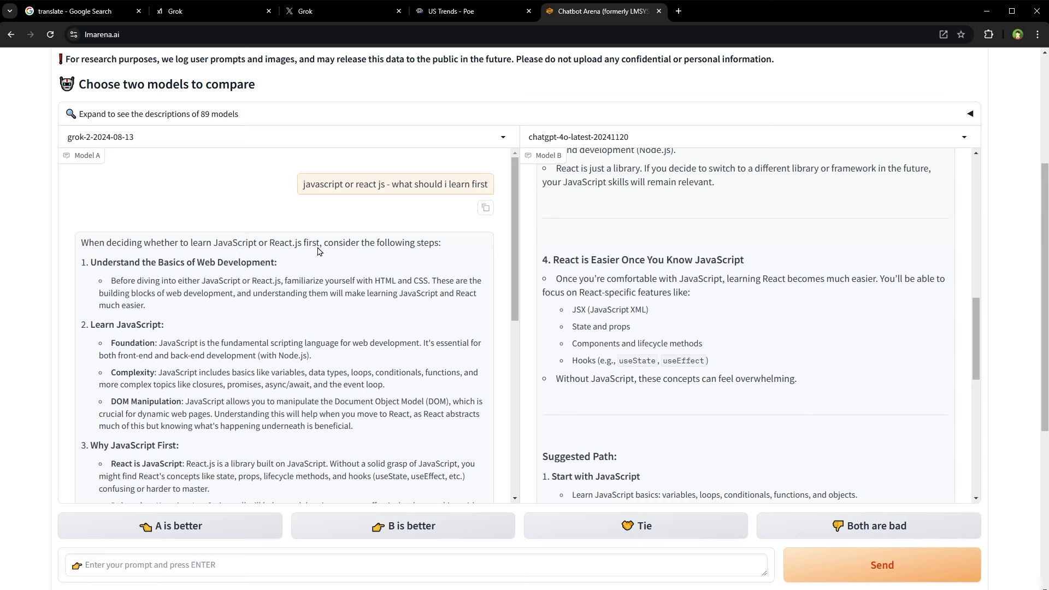
- Review Grok's answer while highlighting its numbered headings up to "Move to React.js", and return both answers to their beginnings
double_click(342, 245)
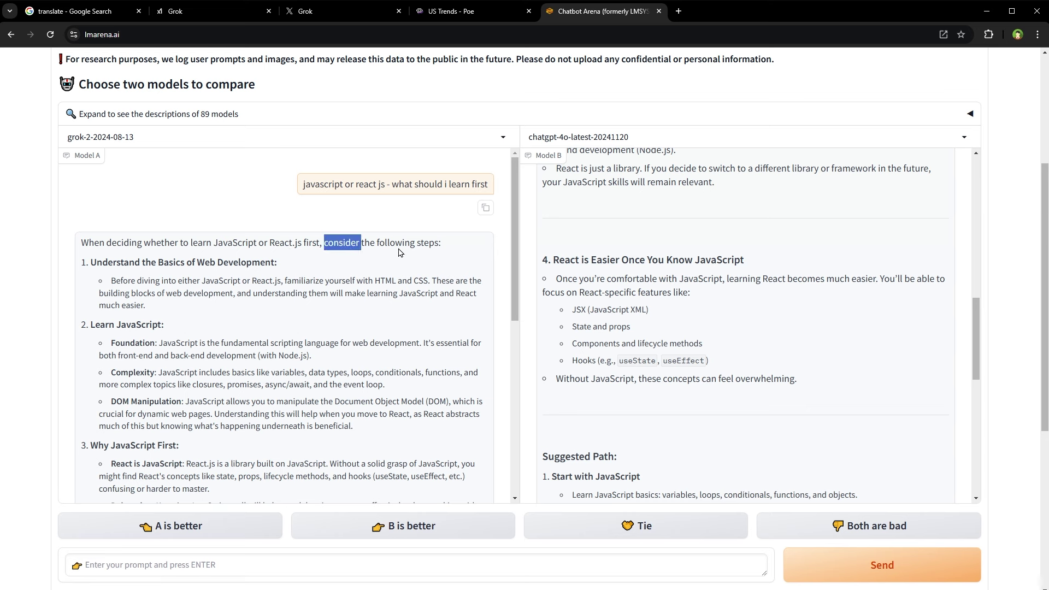
double_click(112, 267)
click(206, 266)
double_click(265, 267)
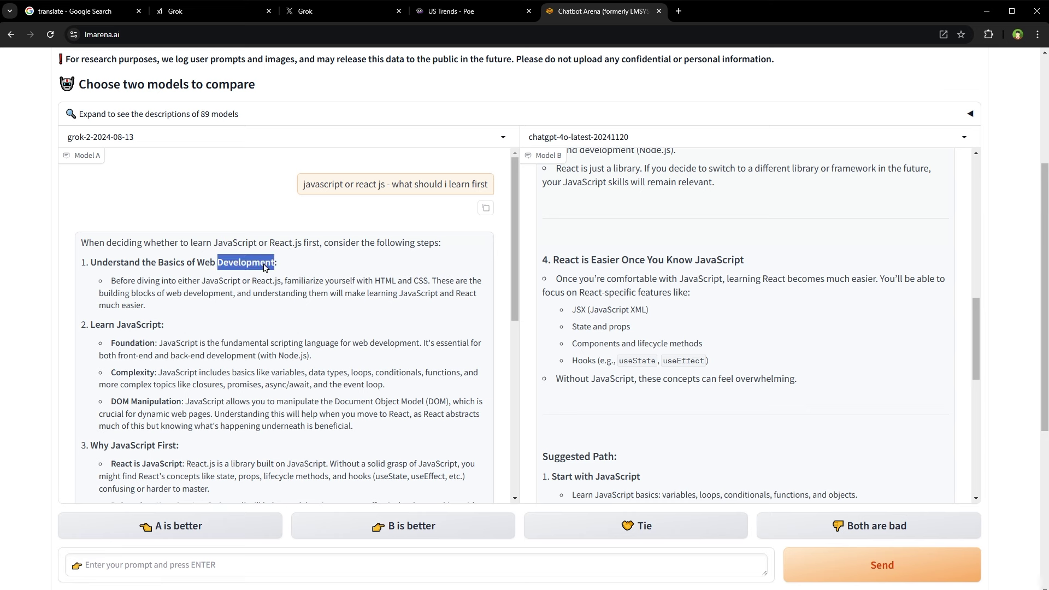
drag(276, 267, 92, 265)
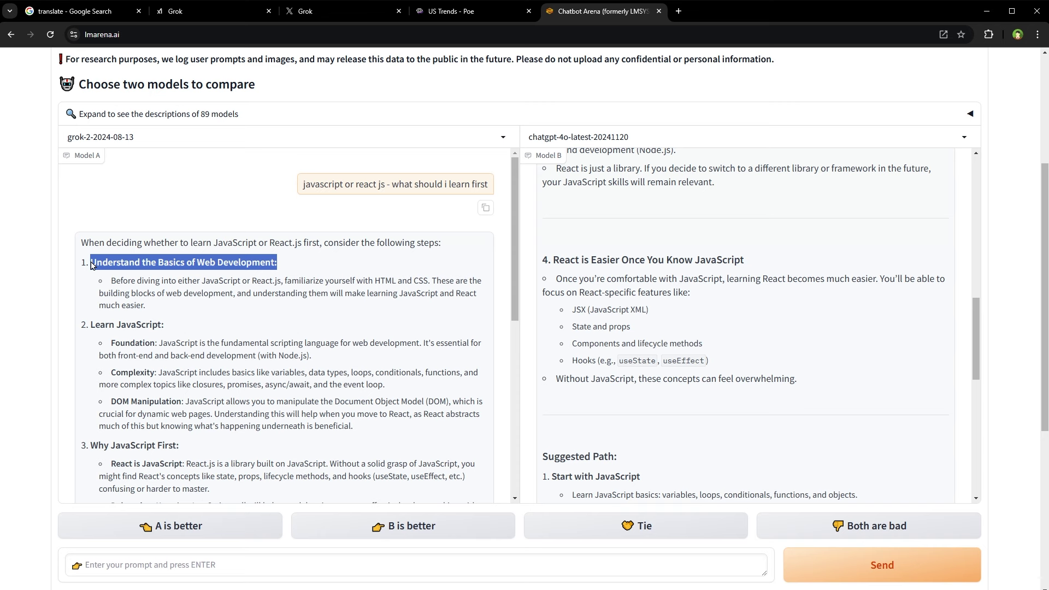
click(154, 270)
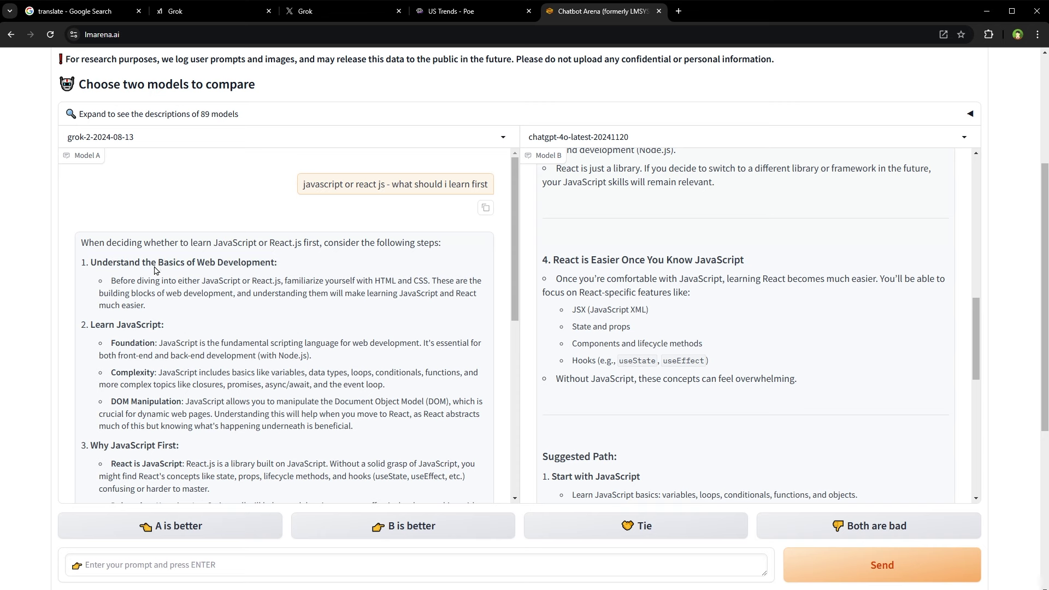
drag(203, 267, 295, 268)
click(188, 349)
drag(114, 328, 186, 331)
scroll(292, 331, down, 2)
drag(109, 336, 266, 343)
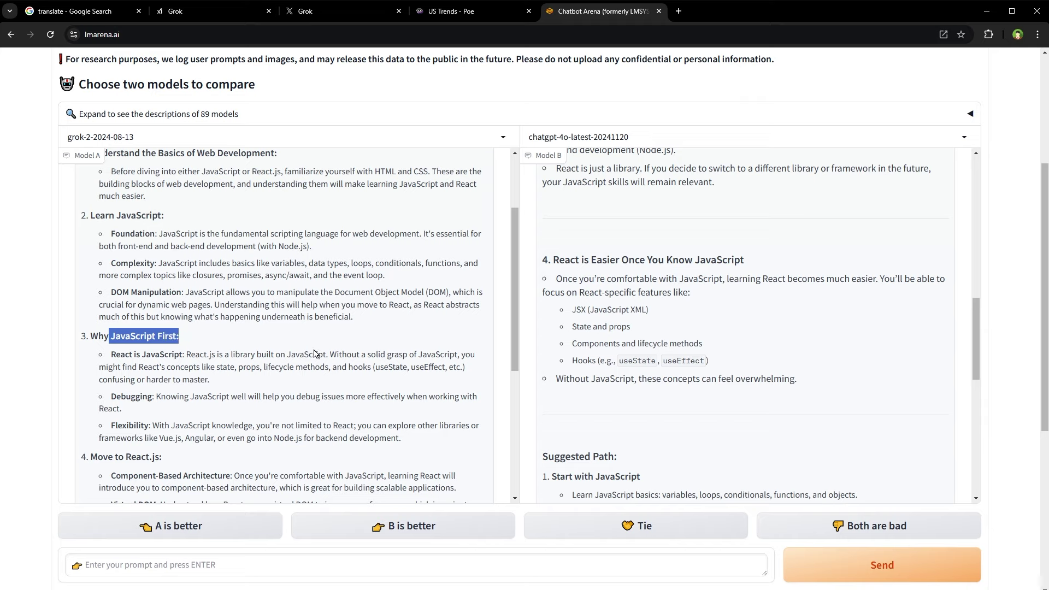
scroll(314, 354, down, 3)
drag(103, 293, 155, 294)
scroll(201, 344, down, 2)
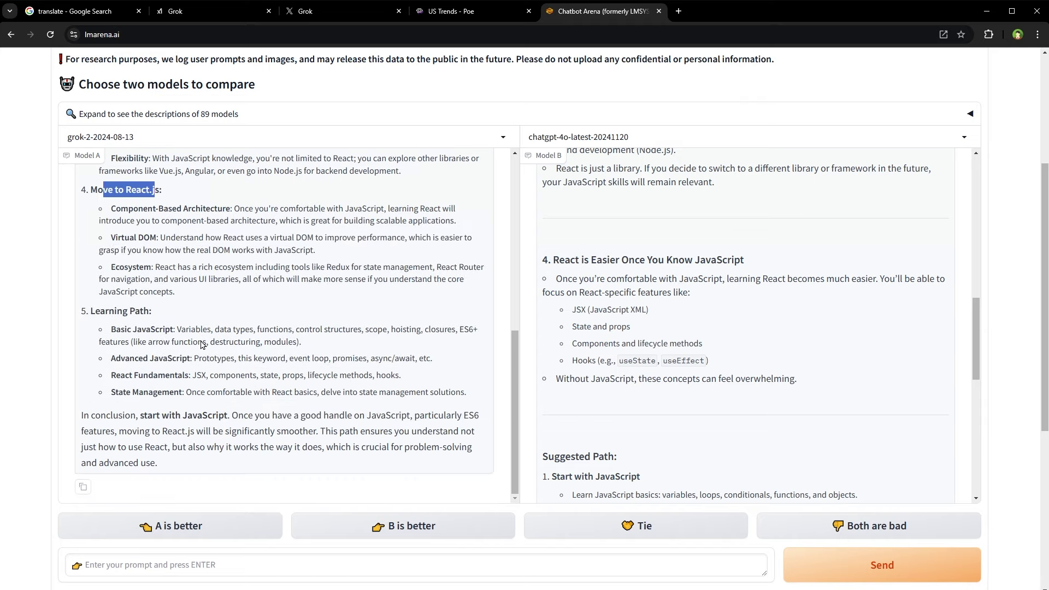
scroll(382, 348, up, 7)
scroll(646, 309, up, 15)
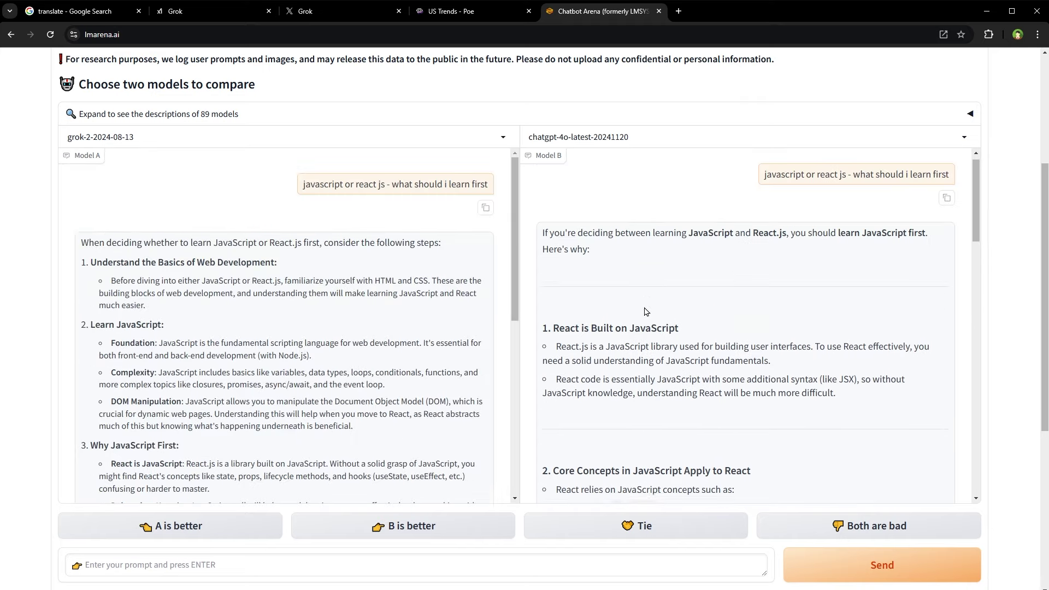